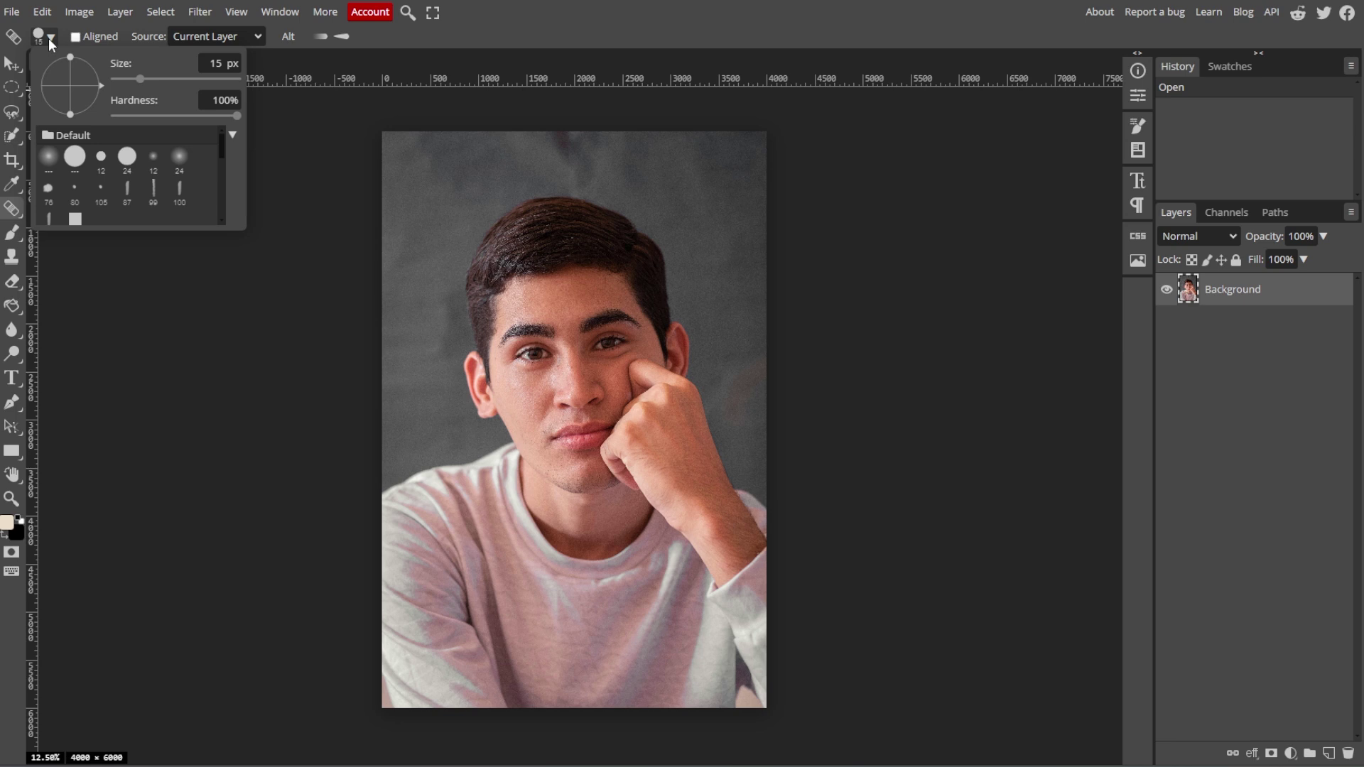
- Enlarge the Healing Brush, sample clean skin beneath the nostril, and heal a nearby blemish above the upper lip
left_click_drag(140, 79, 137, 79)
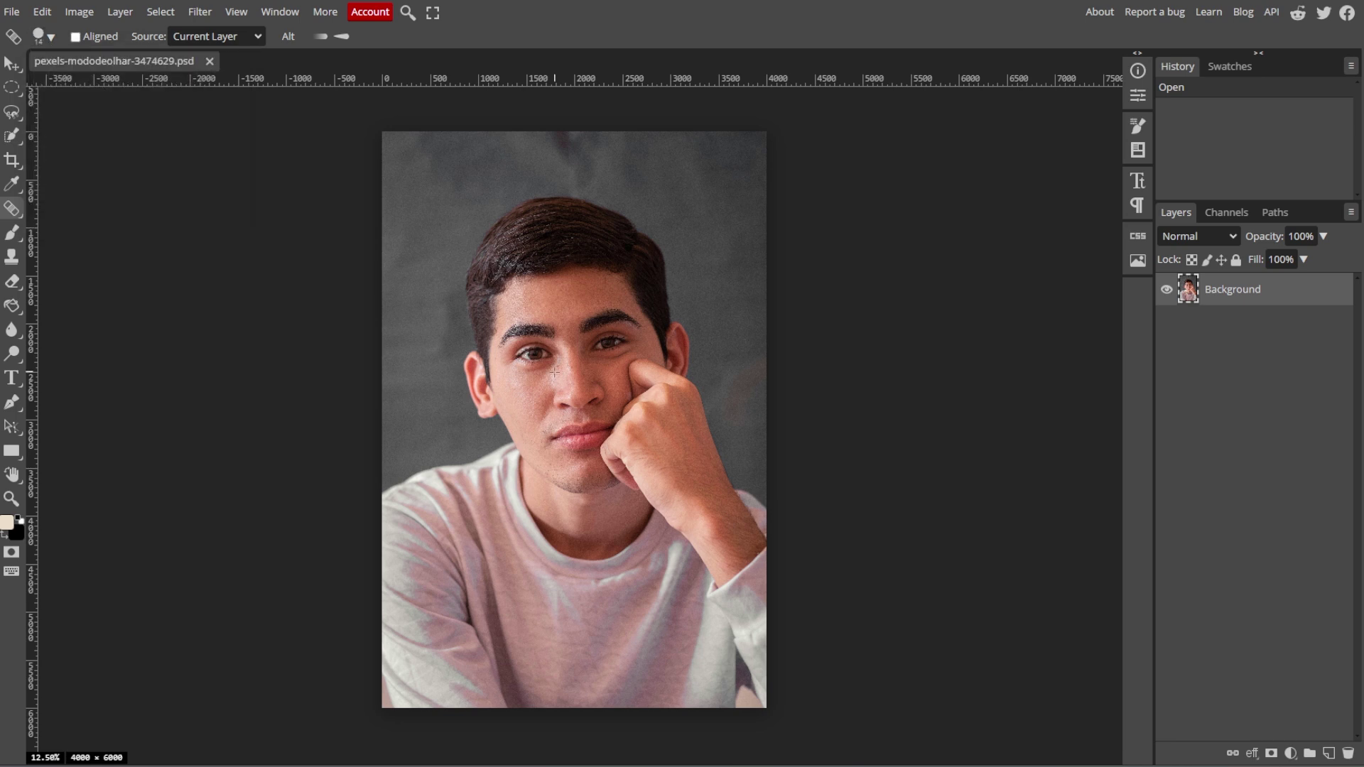
scroll(609, 407, "up", 10)
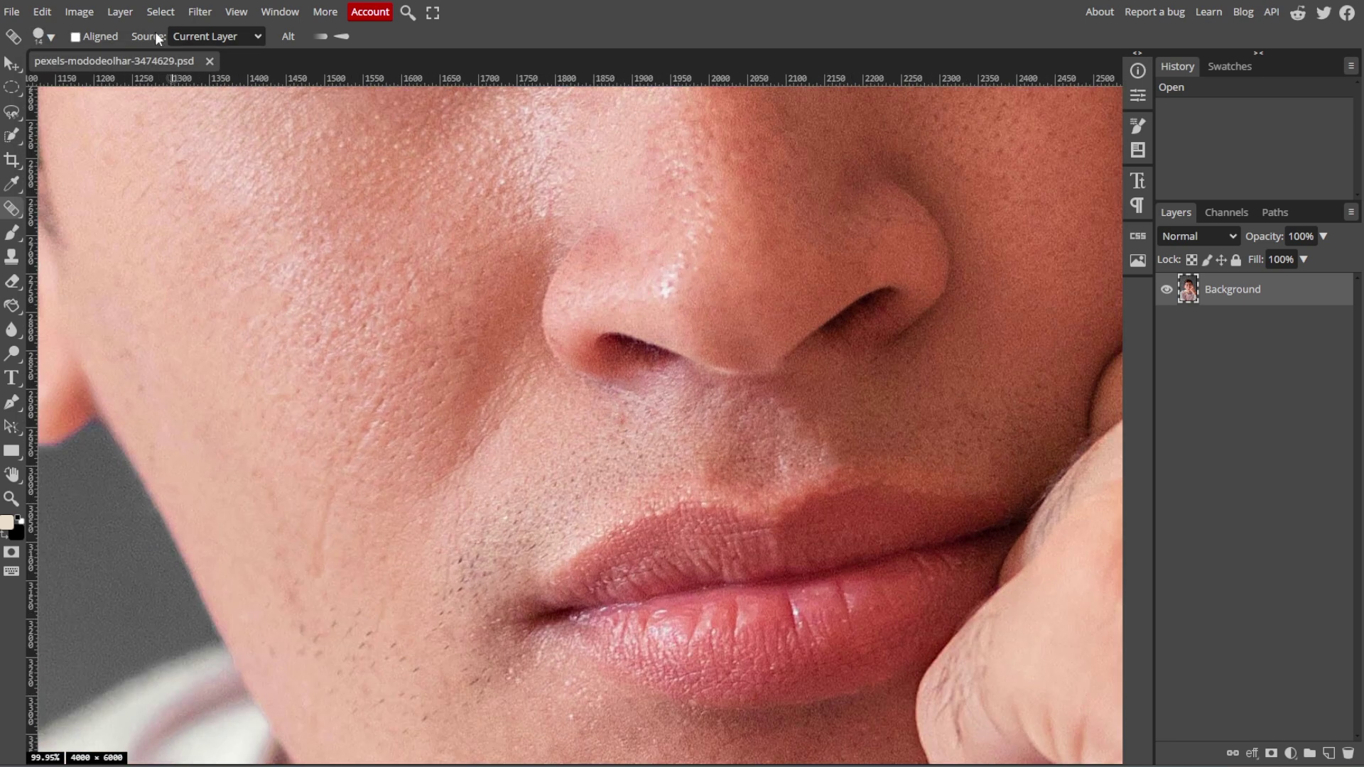
left_click(43, 36)
left_click_drag(138, 79, 158, 78)
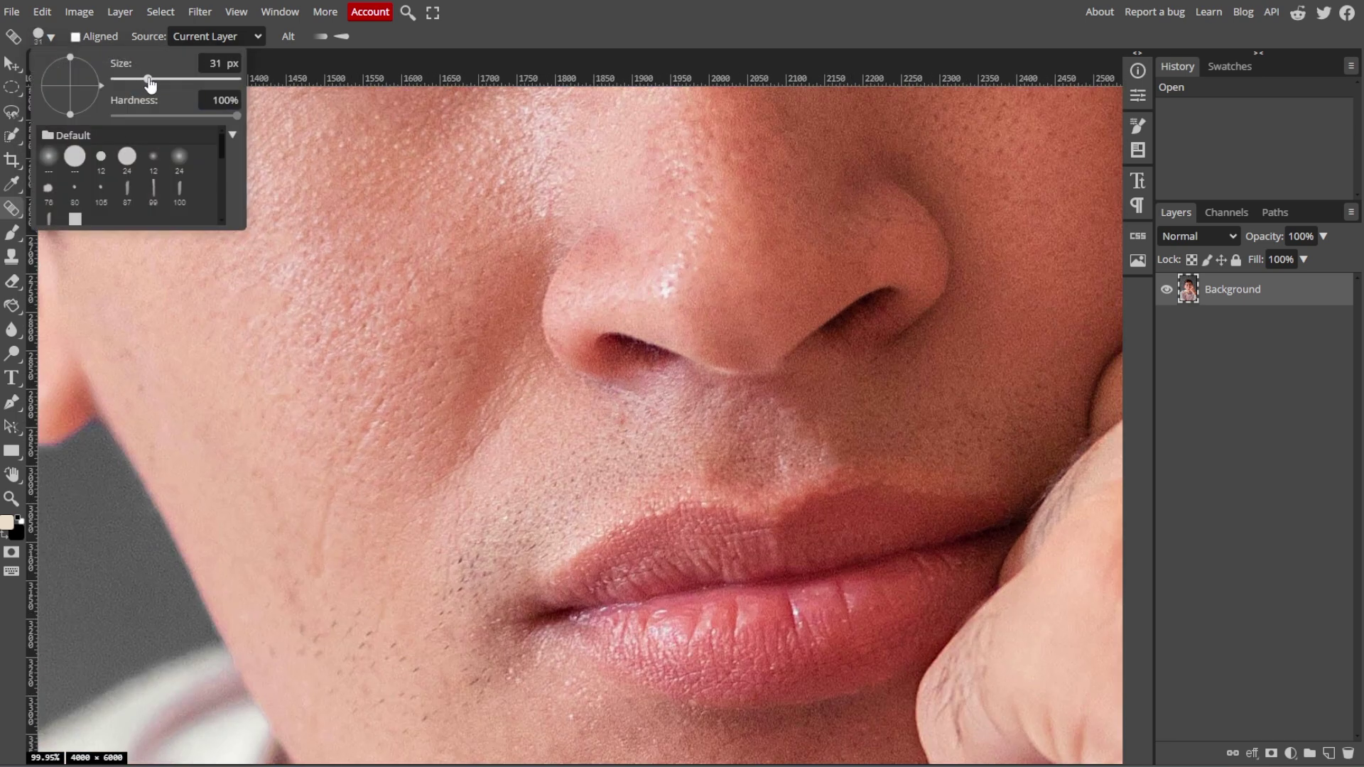
left_click(605, 420, "alt")
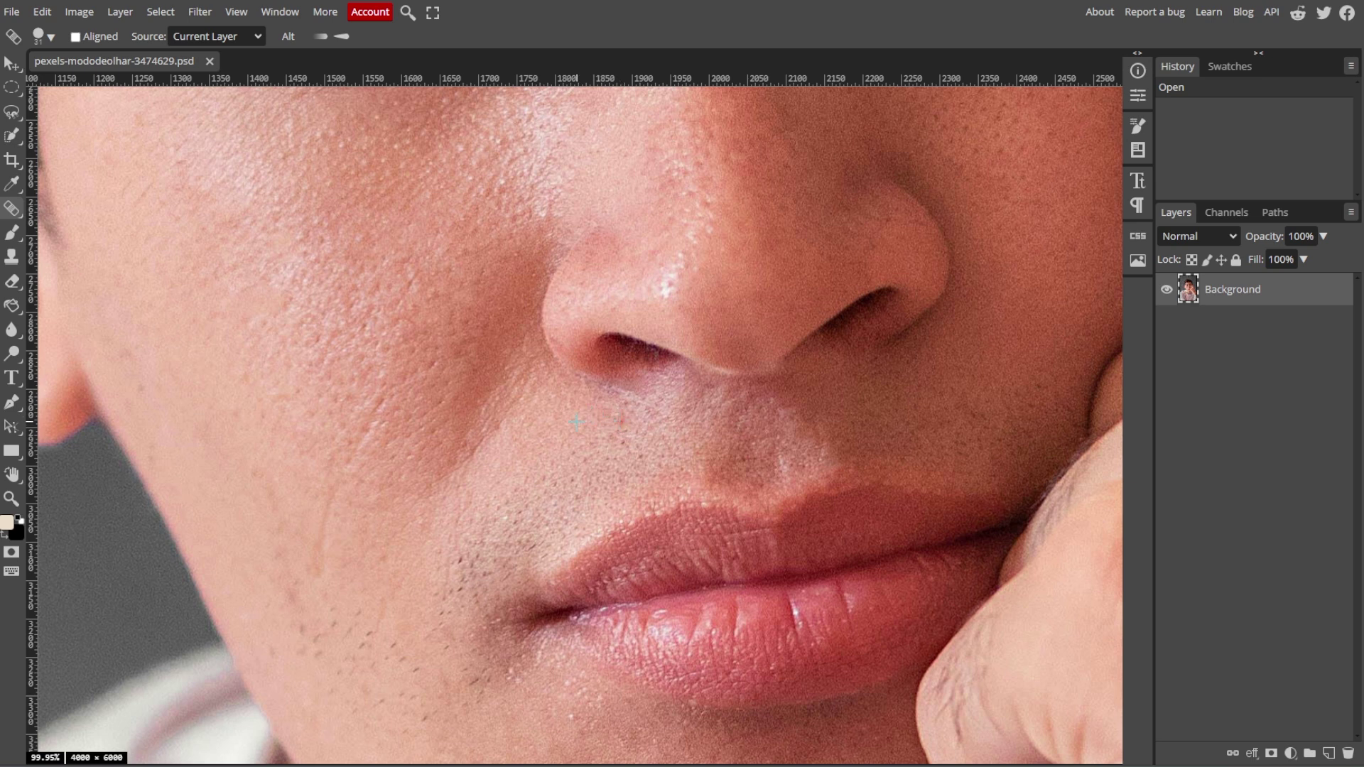
left_click(619, 421)
- Heal the spots and stray hairs around the chin and mouth corner, resampling clean skin as the source
left_click_drag(601, 270, 530, 495)
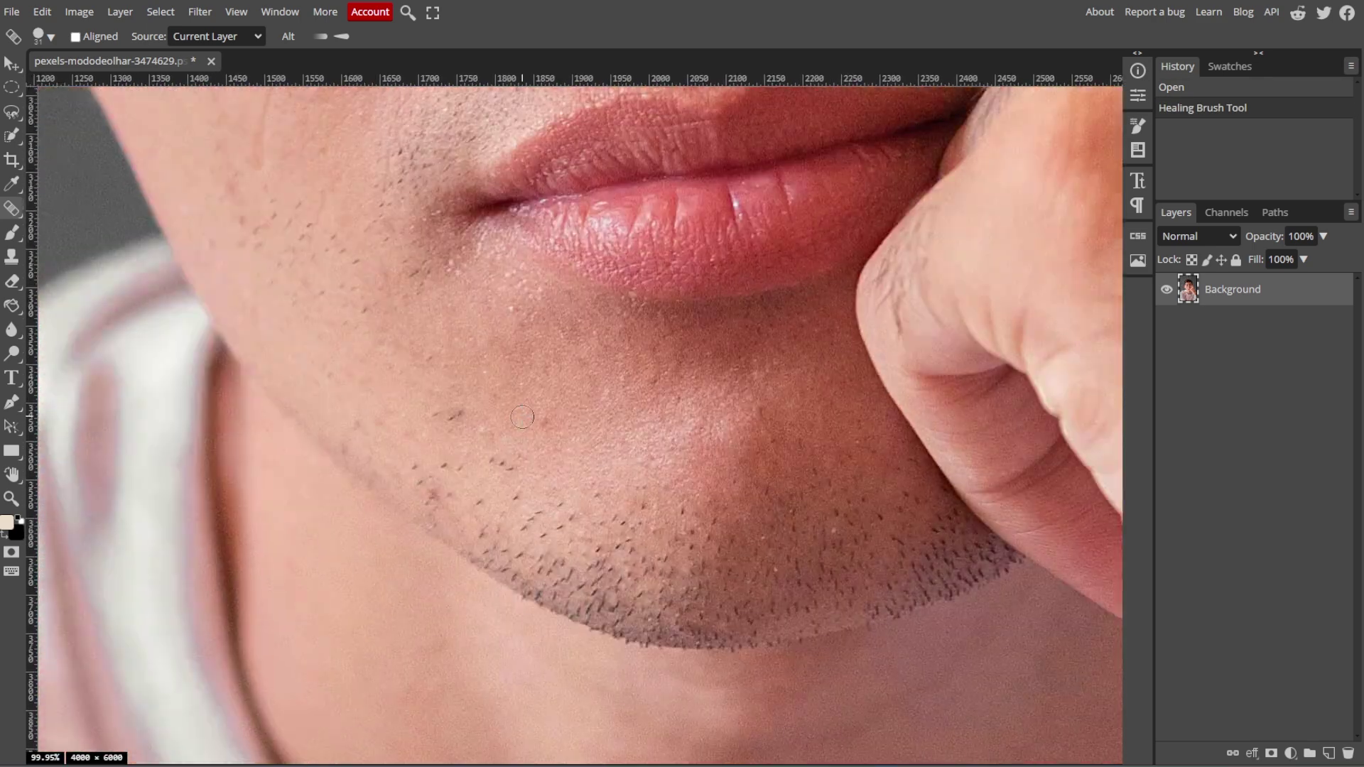
left_click(595, 502)
left_click(502, 351)
left_click(509, 358)
left_click(492, 349)
left_click(587, 359, "alt")
left_click(549, 399)
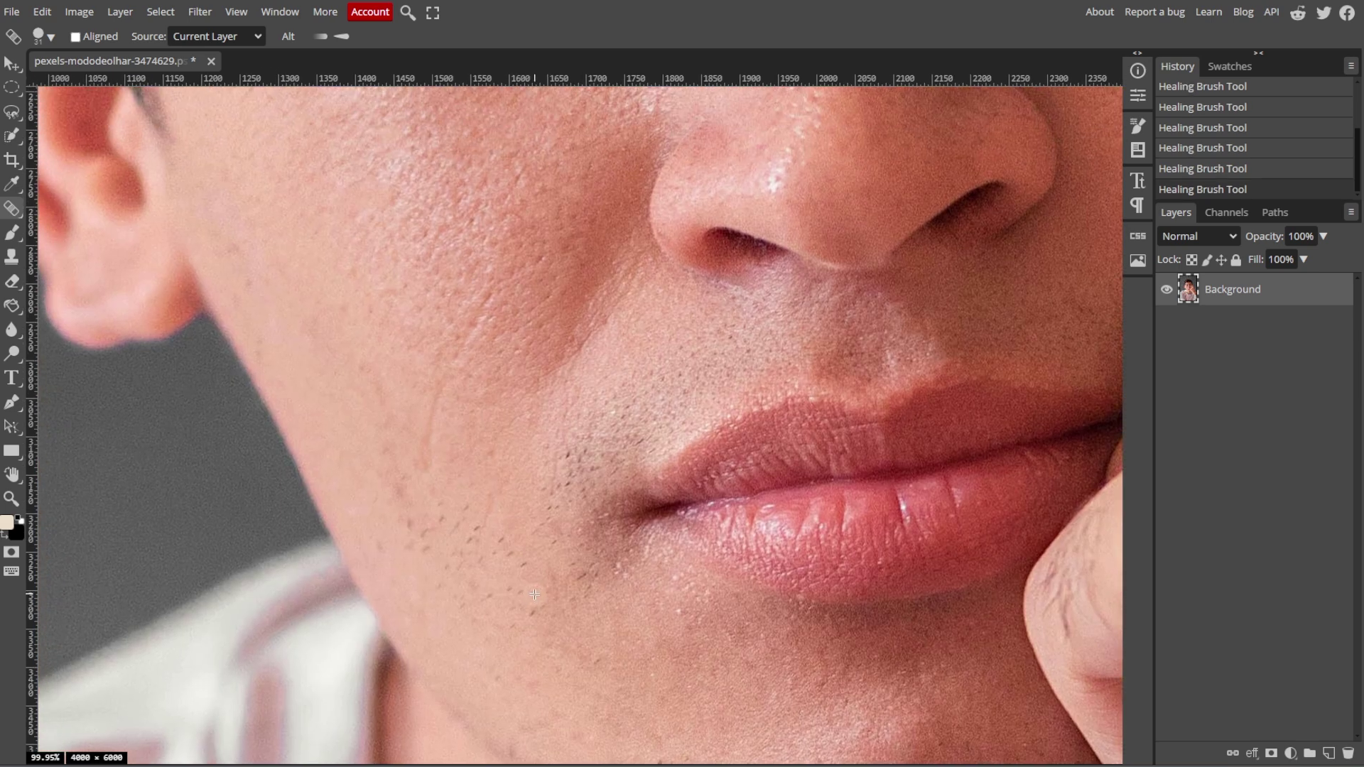
- Remove the small blemishes below the corner of the mouth with the Spot Healing Brush Tool
right_click(12, 208)
left_click(85, 206)
left_click_drag(432, 298, 491, 469)
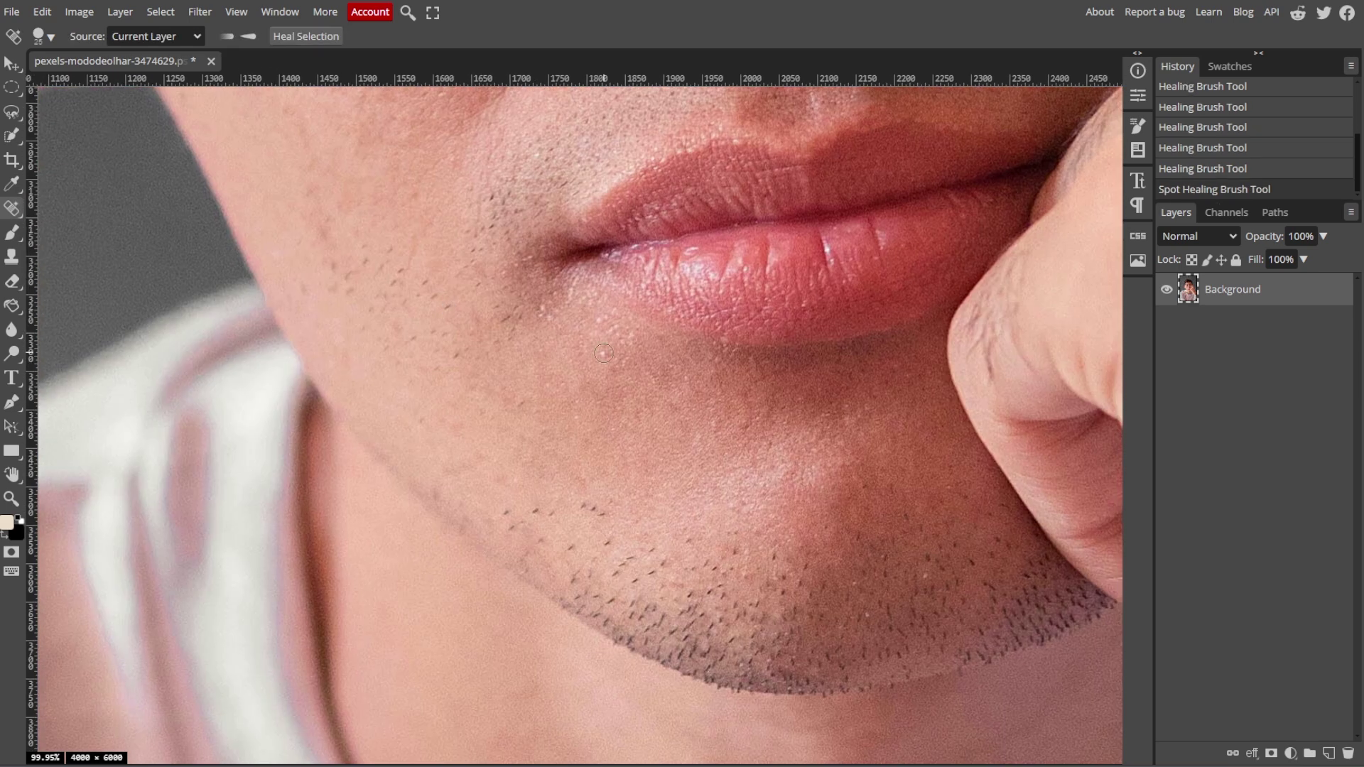
left_click(607, 326)
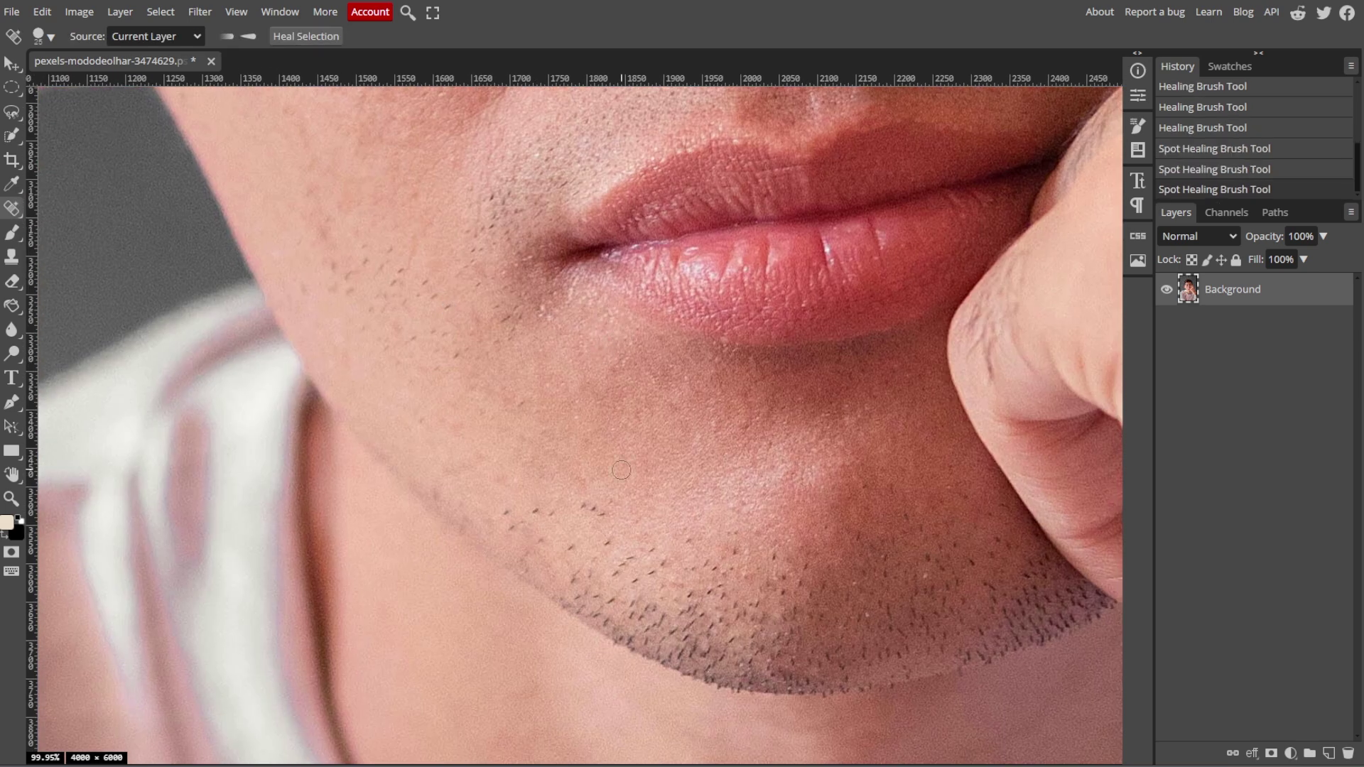
key("ctrl+0")
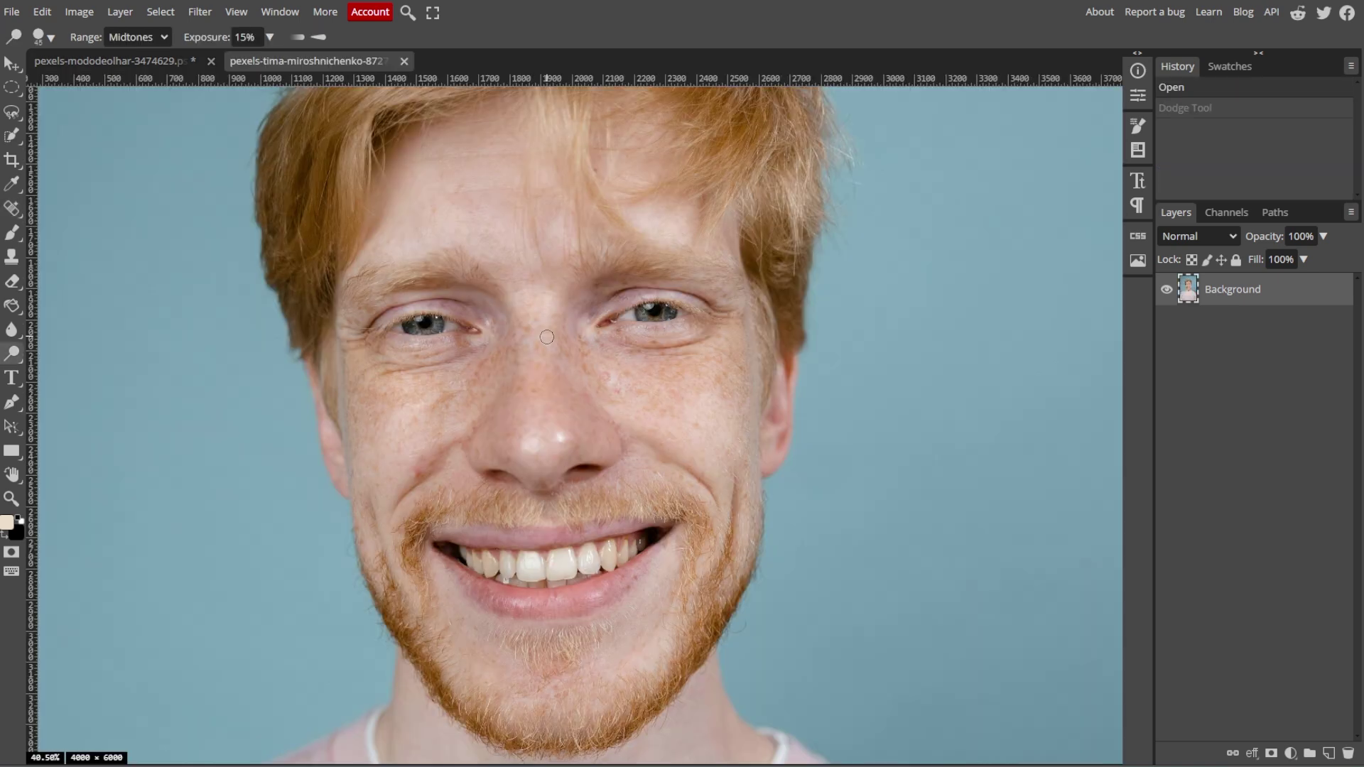
- Brighten the irises of both eyes with the Dodge Tool at 15% exposure on midtones and compare against the original state
right_click(15, 363)
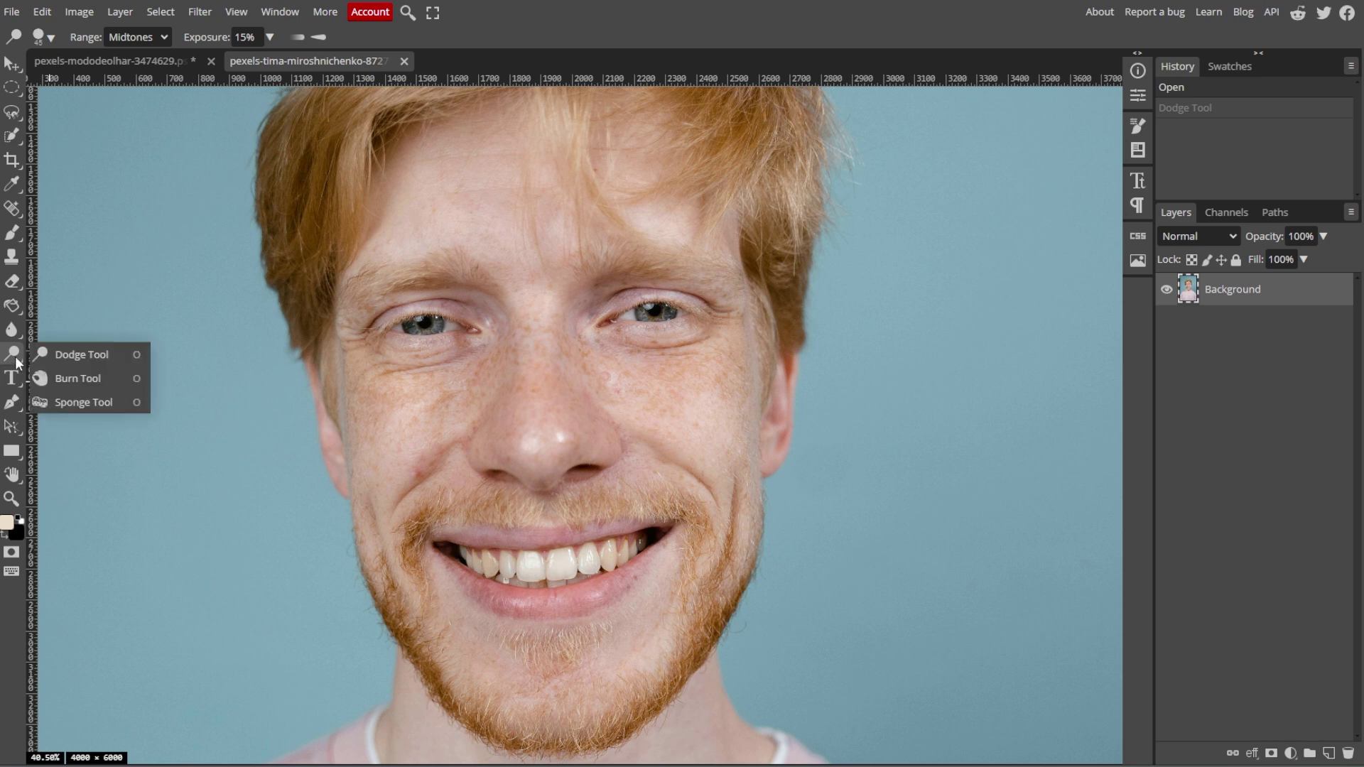
left_click(91, 354)
left_click(236, 37)
left_click(235, 37)
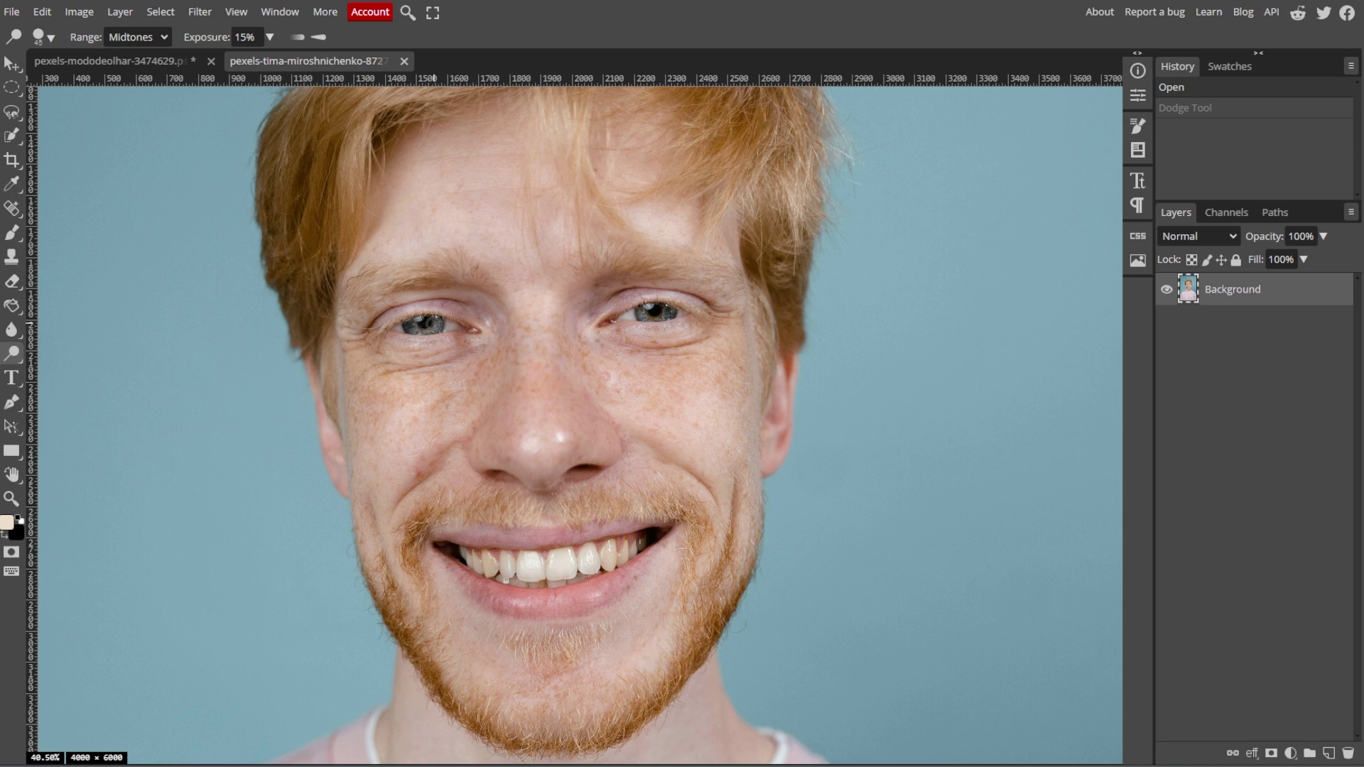
left_click_drag(424, 327, 419, 324)
left_click_drag(648, 313, 668, 318)
left_click(1183, 90)
left_click(1201, 151)
left_click(1201, 93)
left_click(1211, 150)
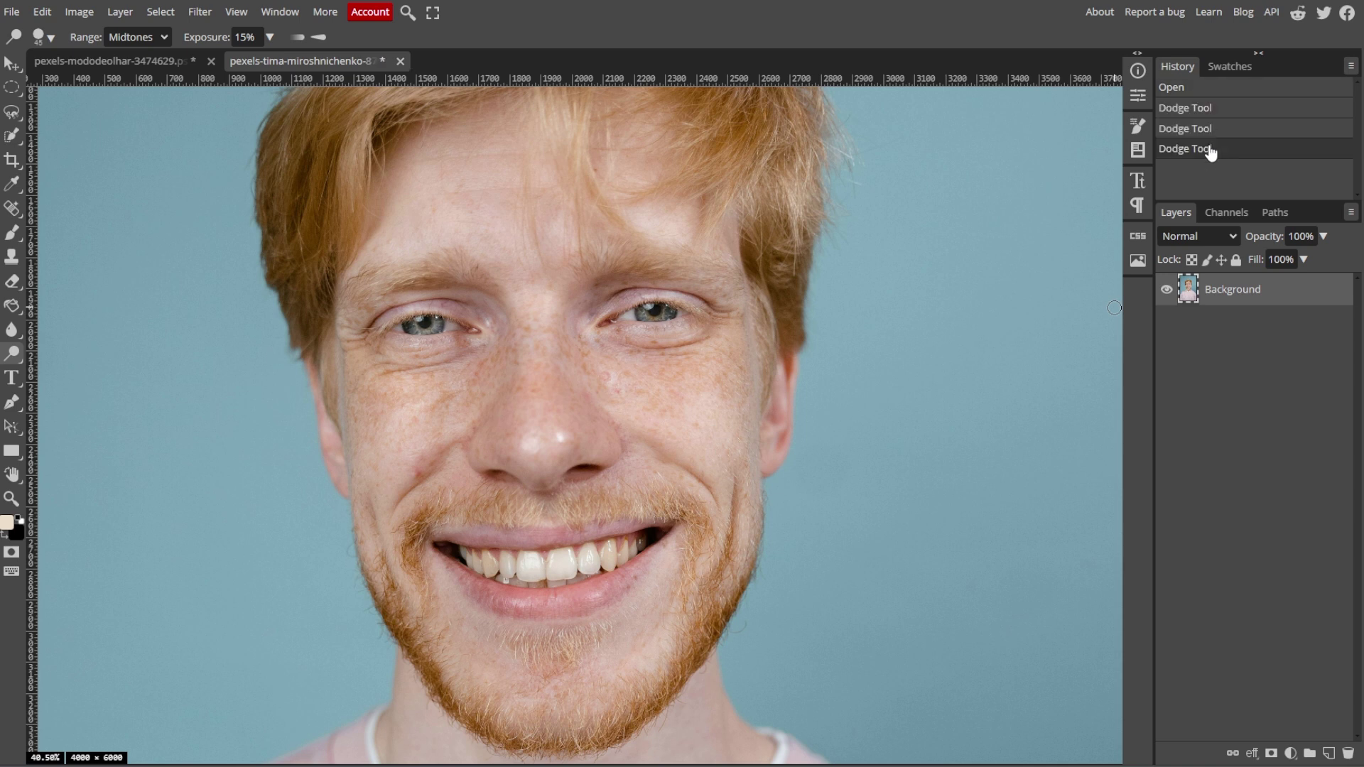
- Whiten the upper teeth with the Dodge Tool set to midtones and 10% exposure
scroll(589, 456, "down", 2)
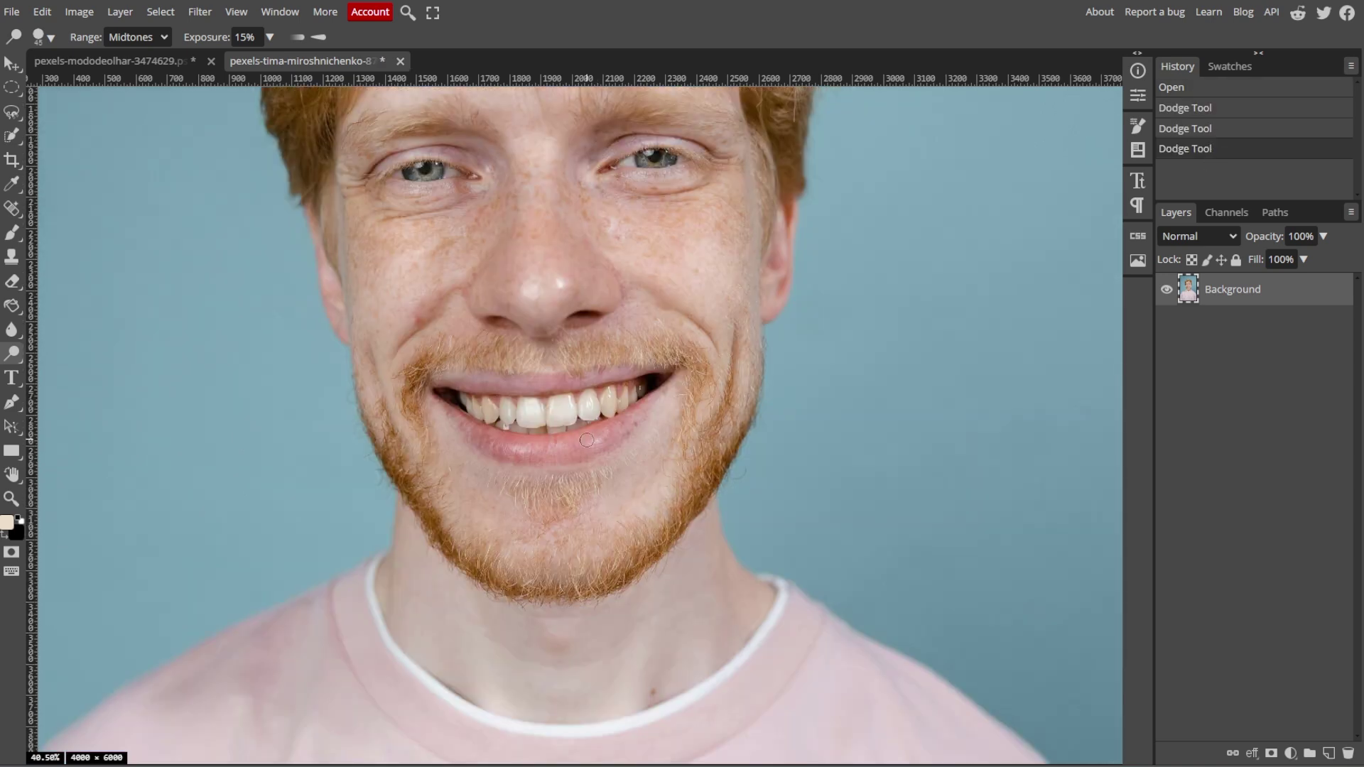
scroll(588, 432, "up", 4)
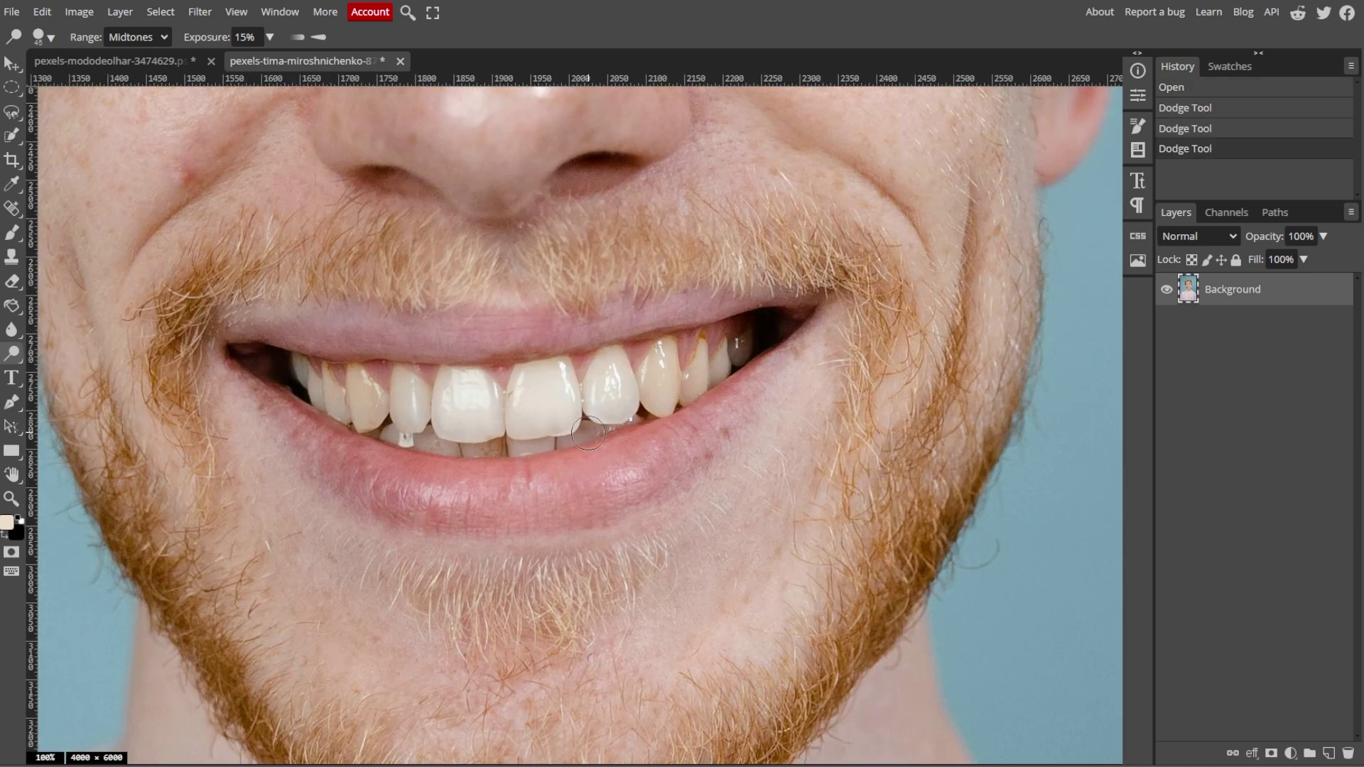
scroll(589, 433, "down", 1)
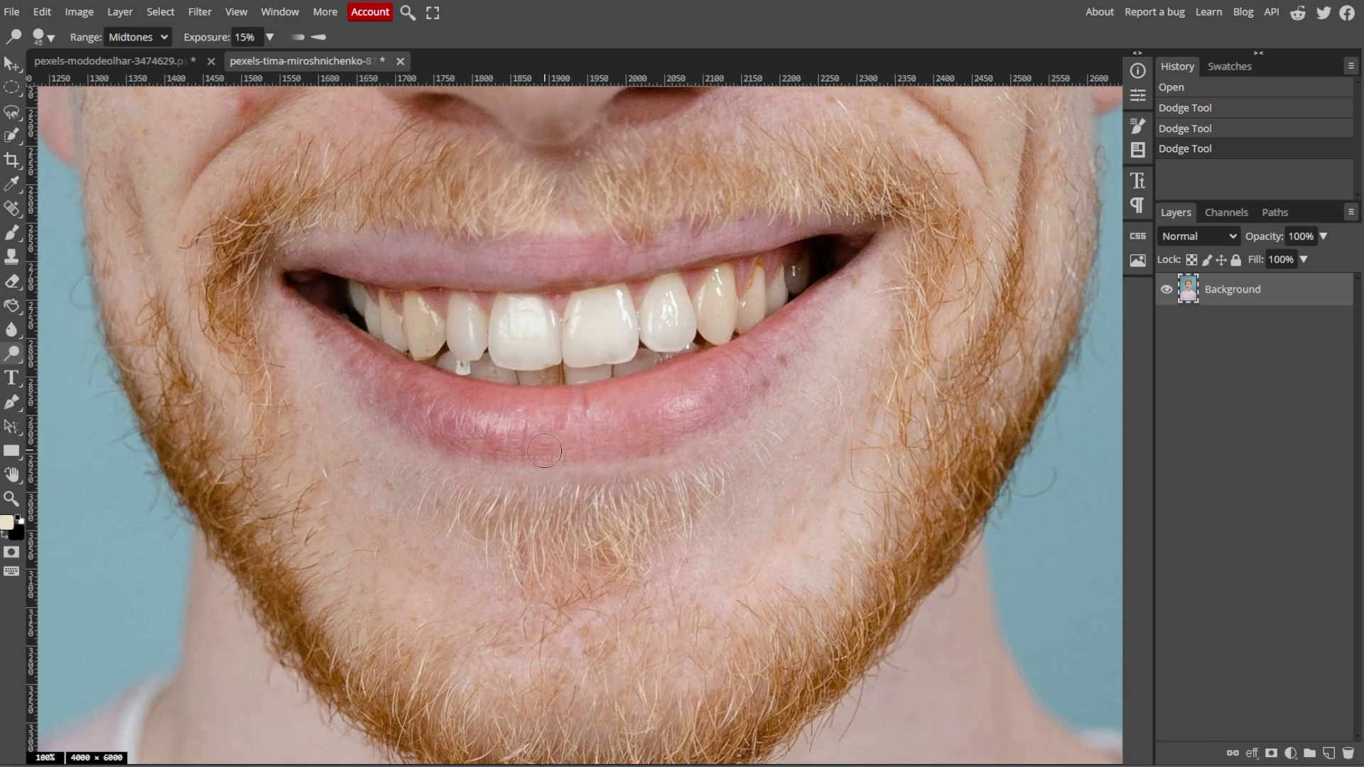
left_click(11, 353)
left_click(114, 355)
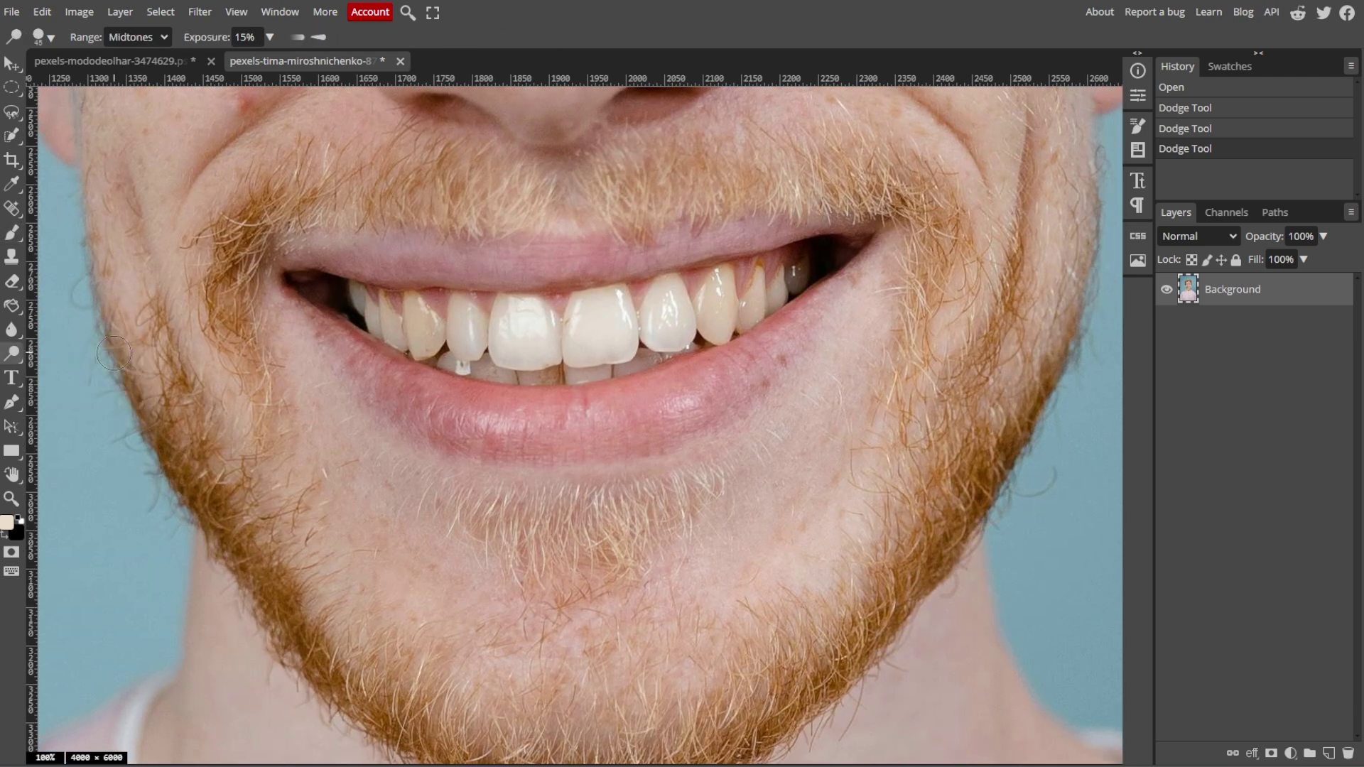
double_click(245, 37)
type("0")
double_click(241, 38)
type("10")
left_click(424, 343)
mouse_move(421, 316)
left_mouse_down()
mouse_move(425, 343)
mouse_move(785, 288)
left_mouse_up()
left_click_drag(426, 301, 427, 334)
left_click_drag(490, 370, 579, 370)
left_click_drag(597, 366, 668, 353)
mouse_move(569, 333)
left_mouse_down()
mouse_move(454, 334)
mouse_move(564, 360)
left_mouse_up()
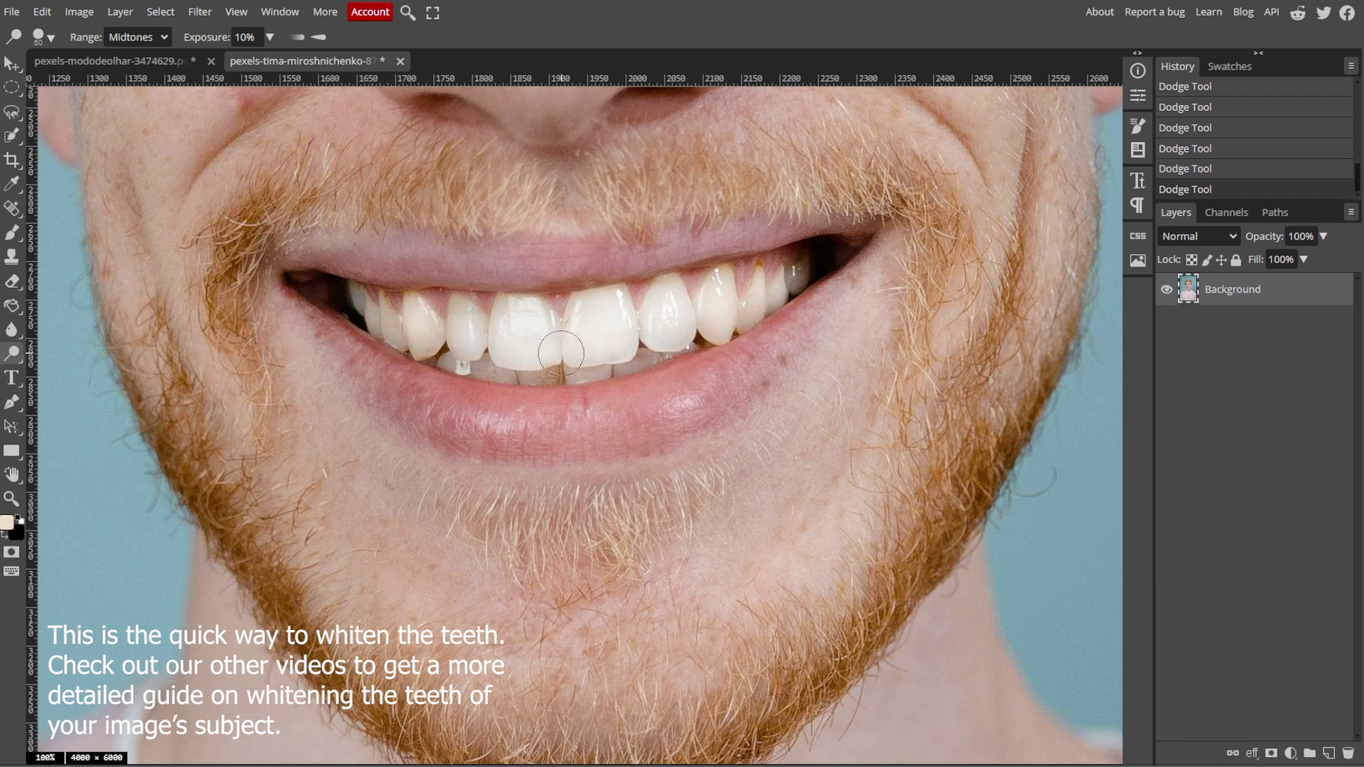
- Compare the portrait's original state with the latest dodged version, viewing the whole image
scroll(1209, 130, "up", 5)
left_click(1214, 95)
key("ctrl+0")
scroll(1208, 135, "up", 3)
left_click(1183, 87)
scroll(1207, 135, "down", 3)
left_click(1213, 190)
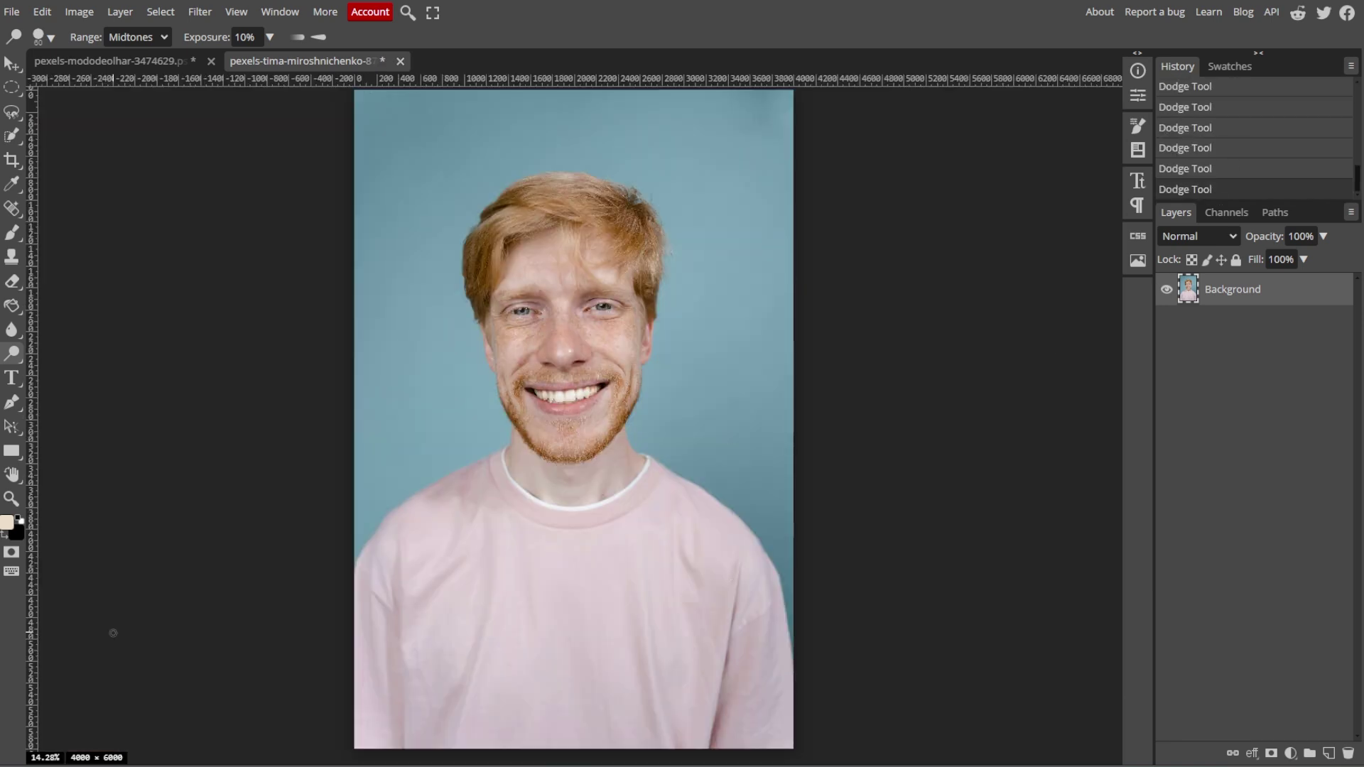
- Duplicate the Background layer and apply a Gaussian Blur with a 3 px radius to the copy
right_click(1242, 297)
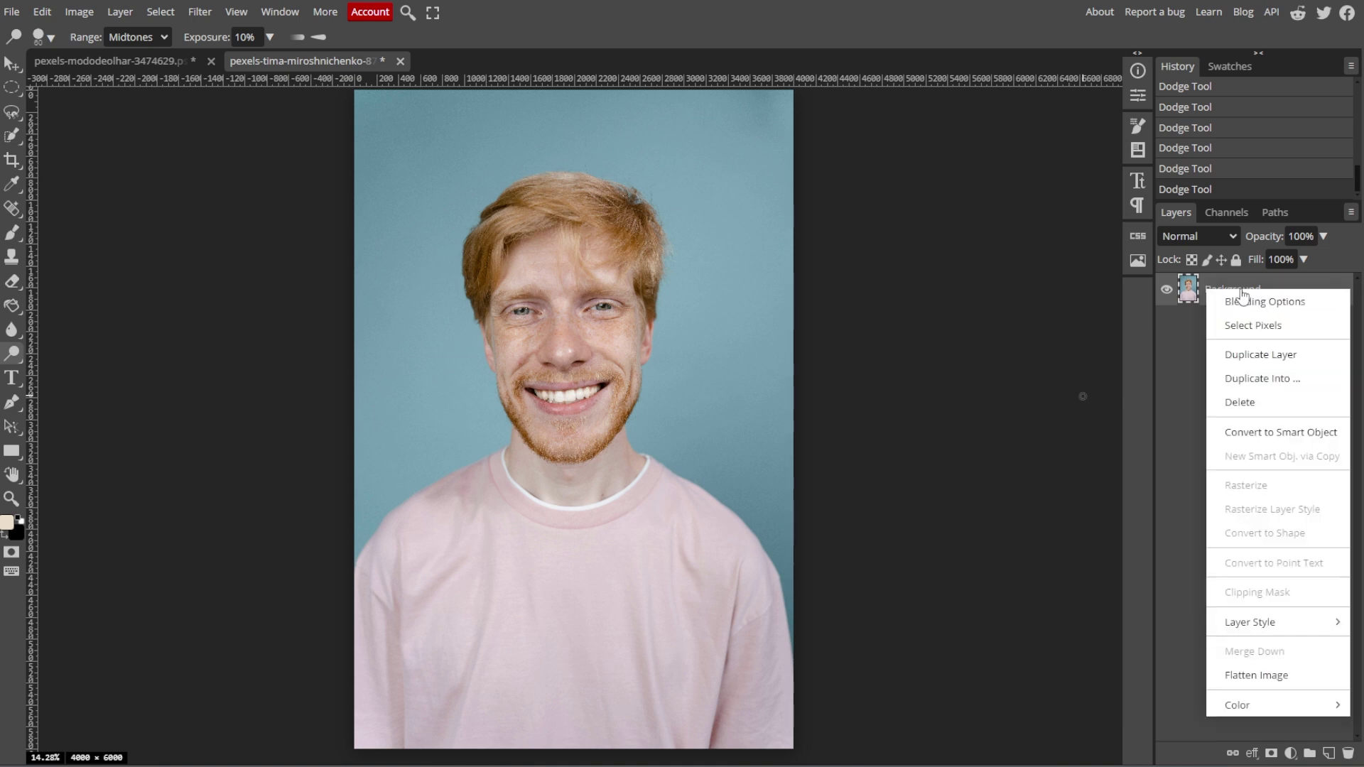
left_click(1245, 350)
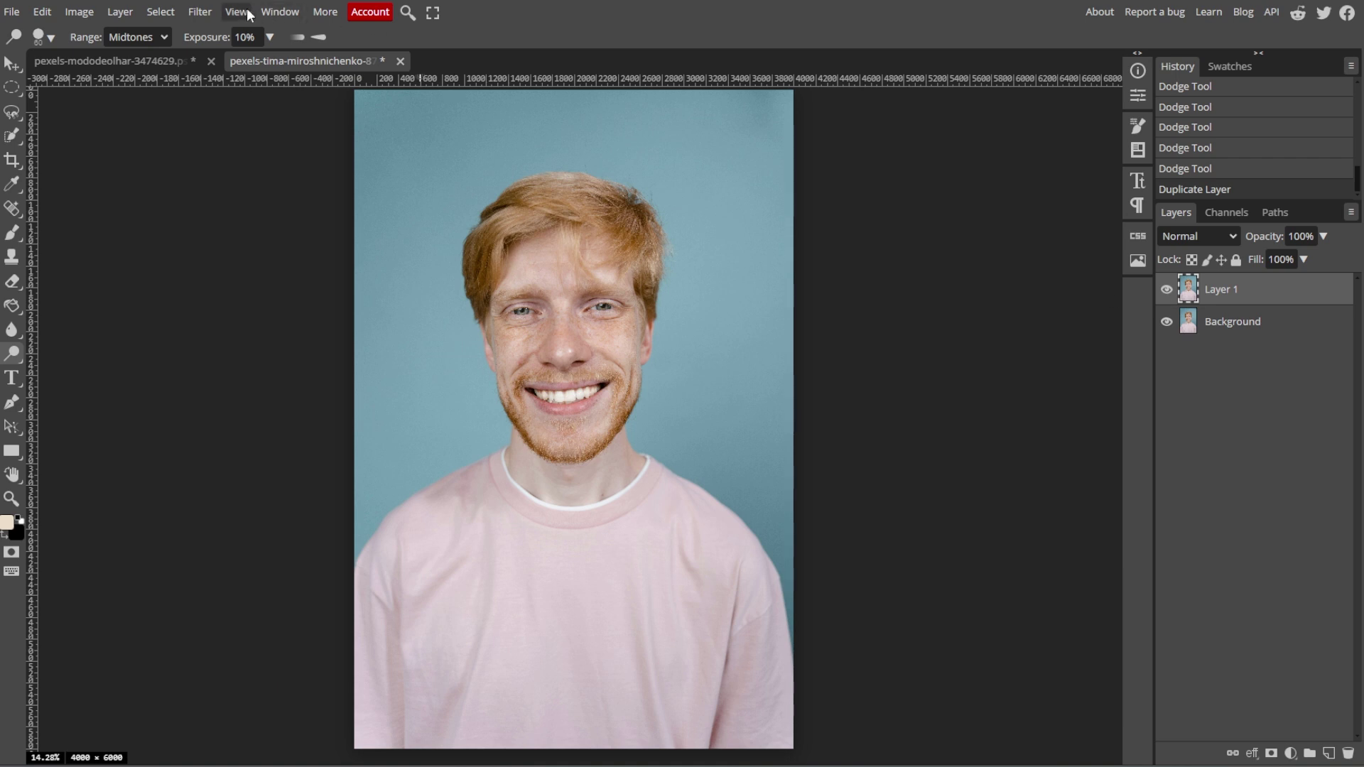
left_click(200, 11)
mouse_move(242, 210)
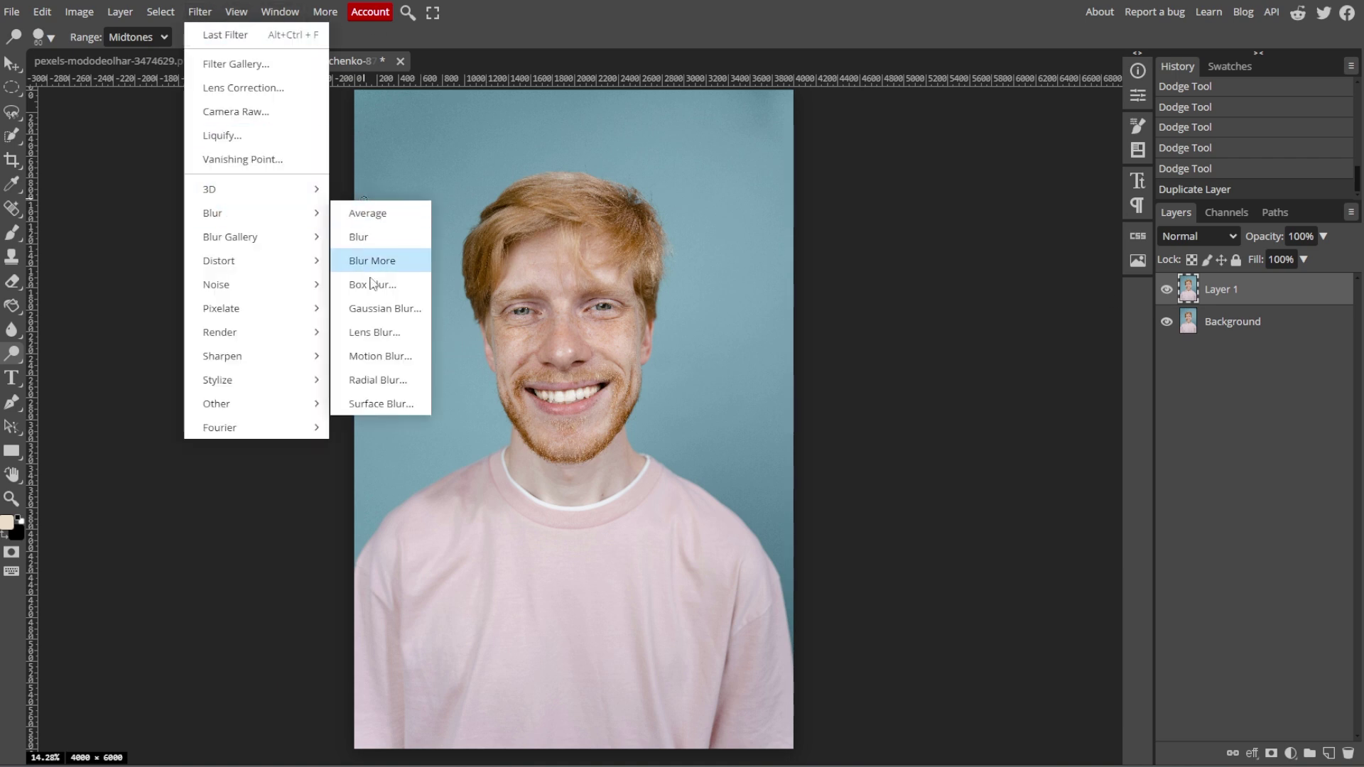
left_click(372, 309)
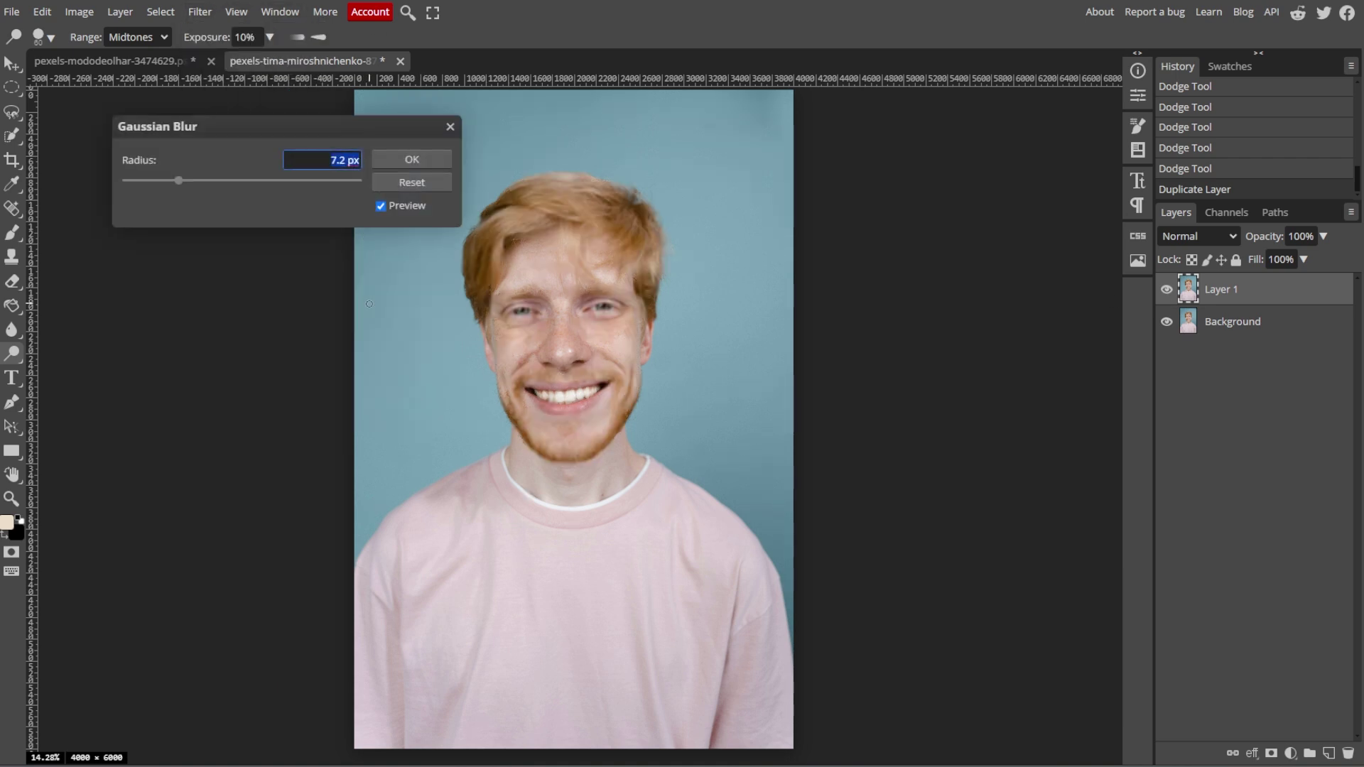
type("3")
key("Return")
left_click(412, 159)
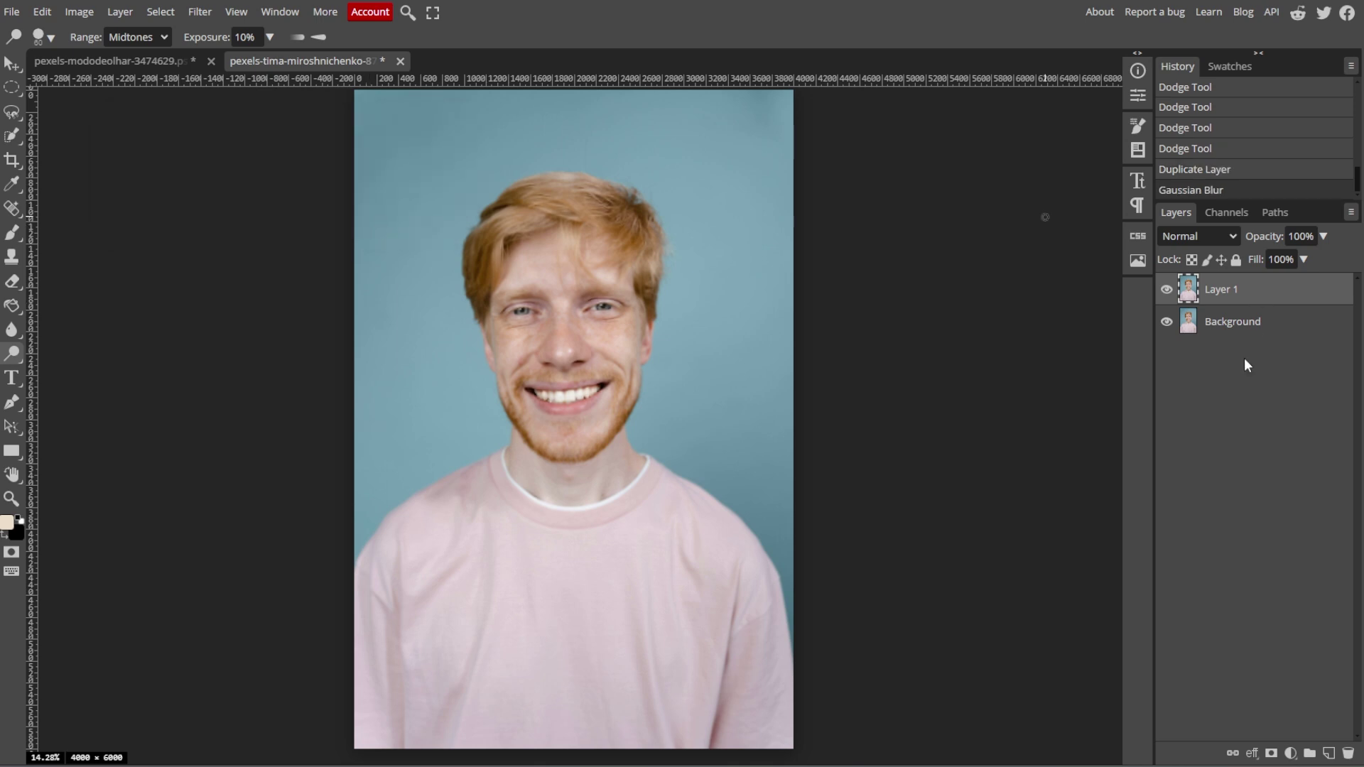
- Add an inverted black mask to Layer 1 and set up a soft round brush with white as the foreground color
left_click(1270, 752)
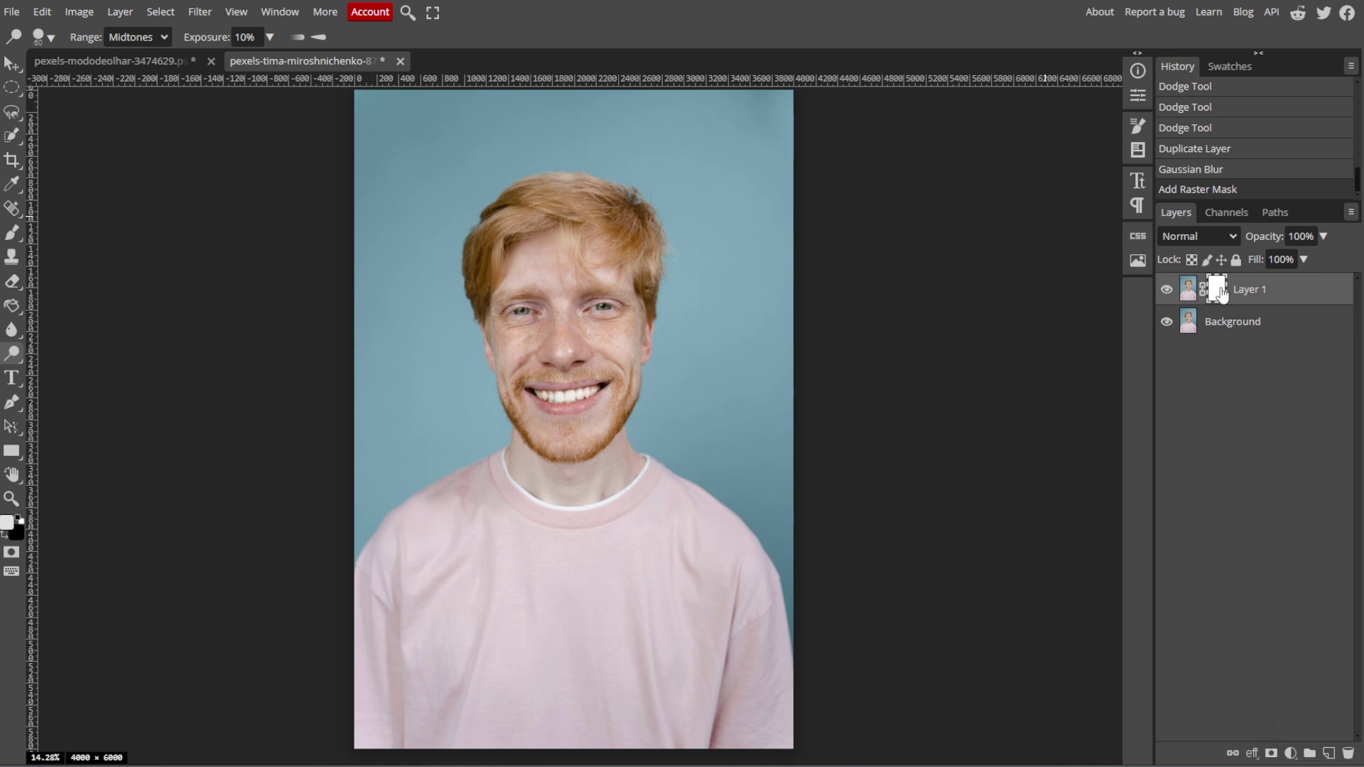
key("ctrl+i")
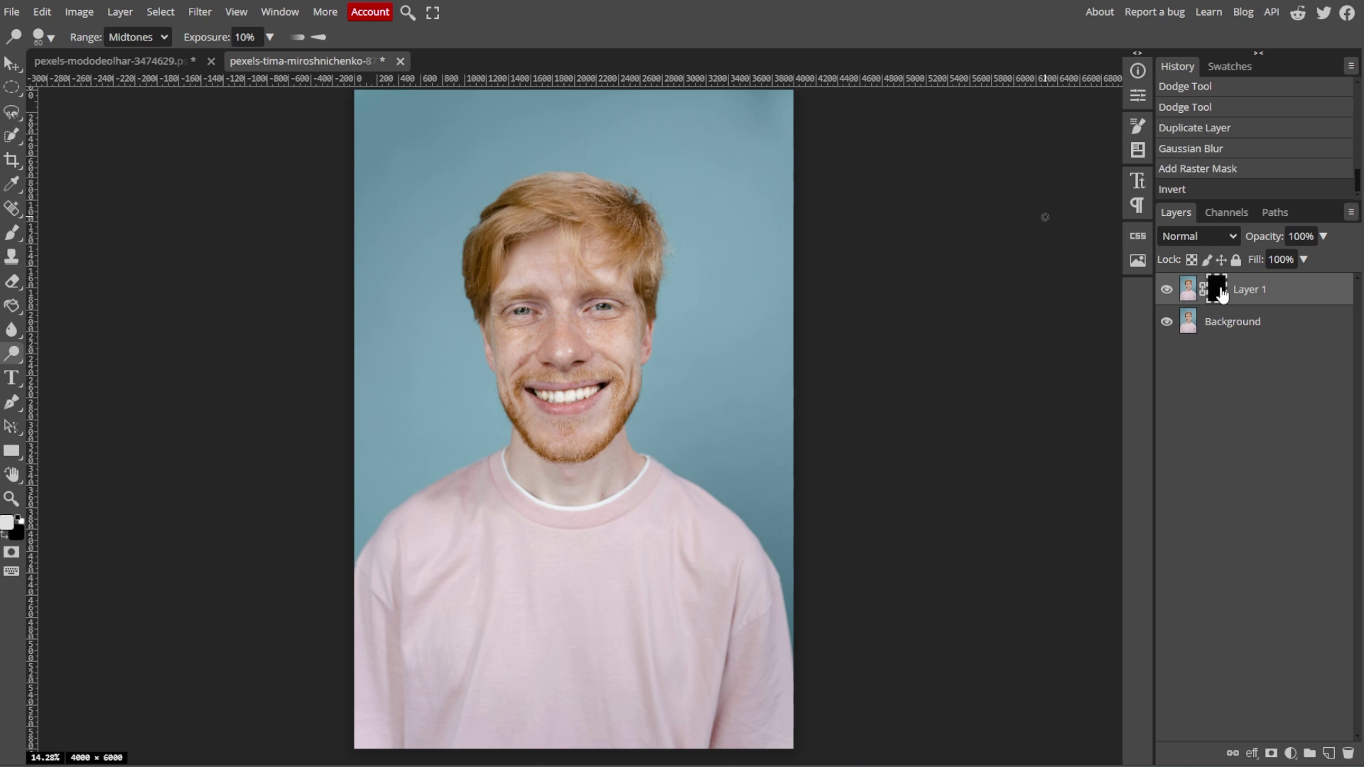
left_click(11, 232)
left_click(51, 39)
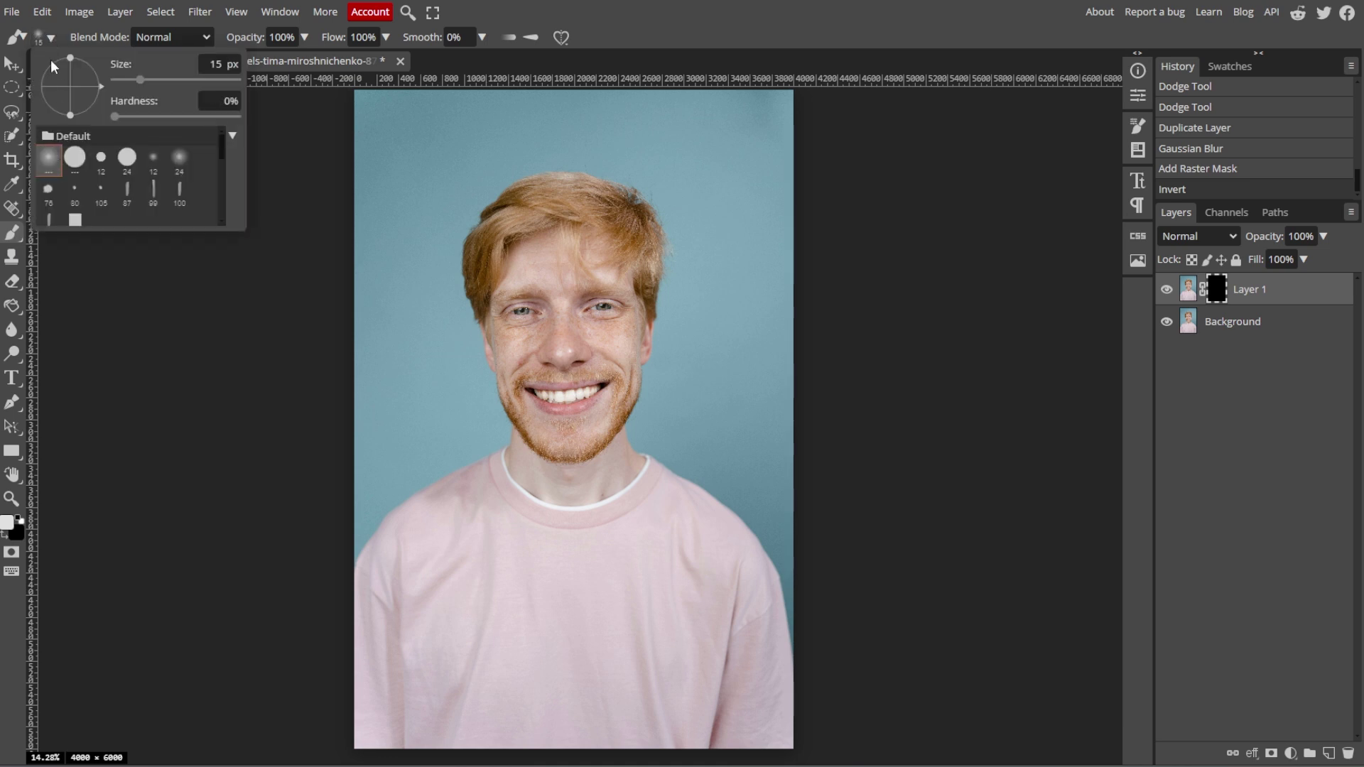
left_click(48, 157)
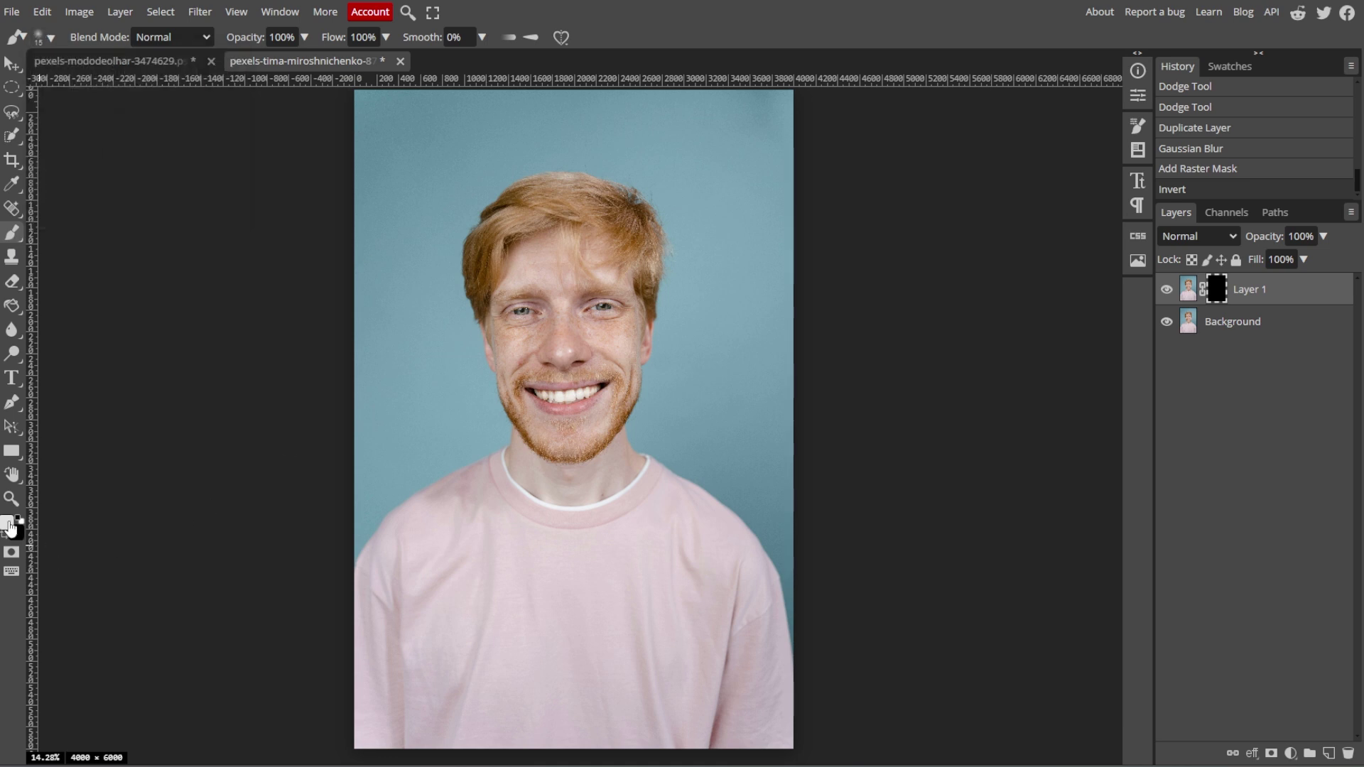
left_click(7, 523)
left_click_drag(219, 250, 114, 145)
key("Return")
- Paint white on Layer 1's mask over the skin around the eyes and nose, using 48% brush opacity for the final strokes
scroll(544, 348, "up", 5)
left_click(377, 486)
key("ctrl+z")
scroll(377, 426, "up", 2)
left_click_drag(372, 283, 552, 327)
key("4")
key("8")
mouse_move(409, 356)
left_mouse_down()
mouse_move(420, 283)
mouse_move(646, 325)
left_mouse_up()
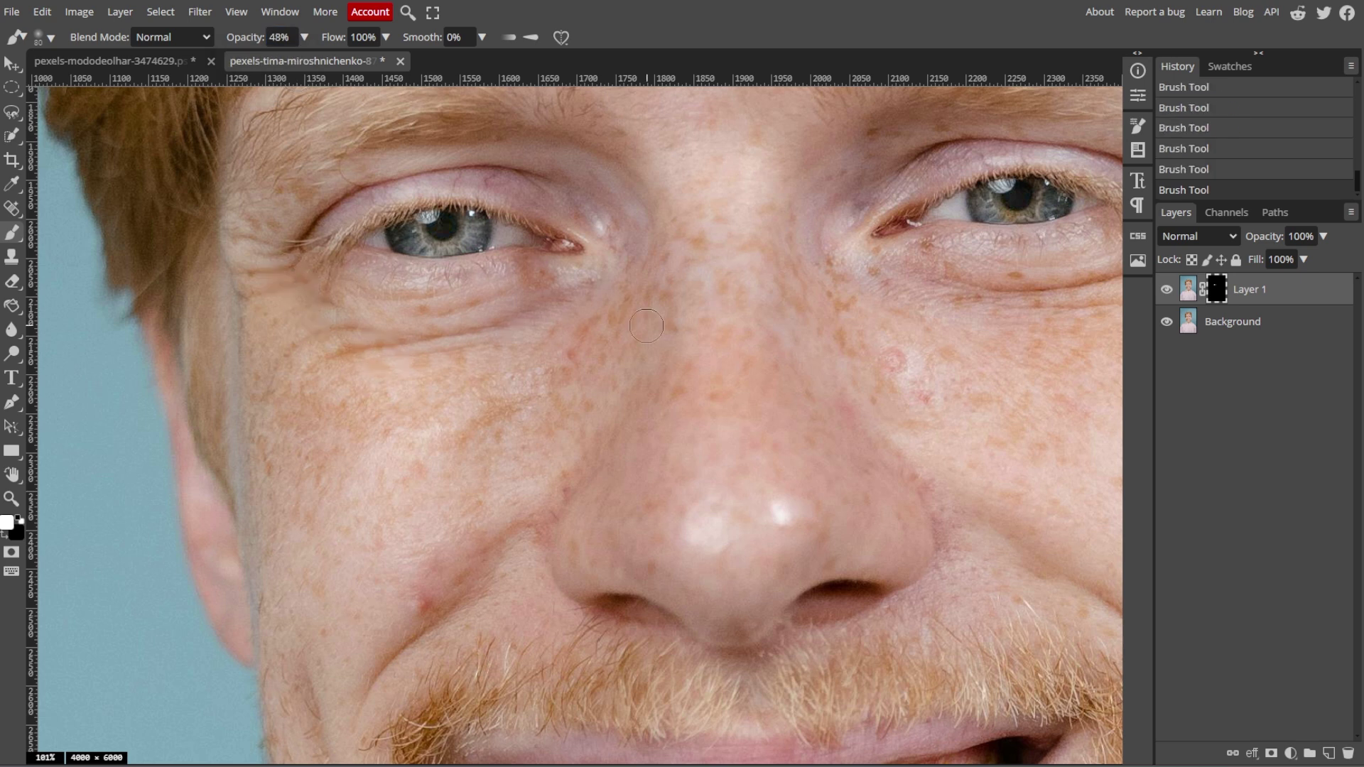
- Set the brush opacity to 31% and review the smoothed face up close and in full view
scroll(526, 490, "down", 3)
key("3")
key("1")
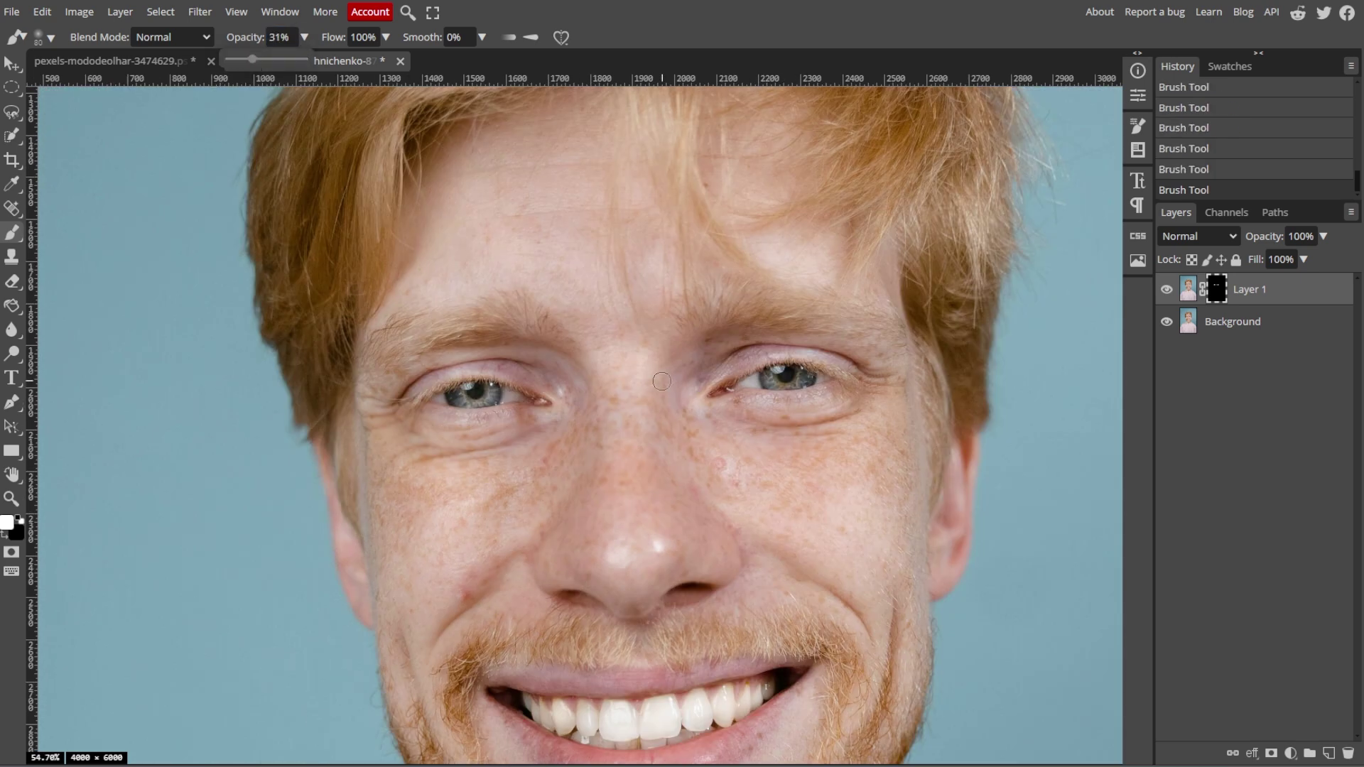
scroll(501, 228, "down", 4)
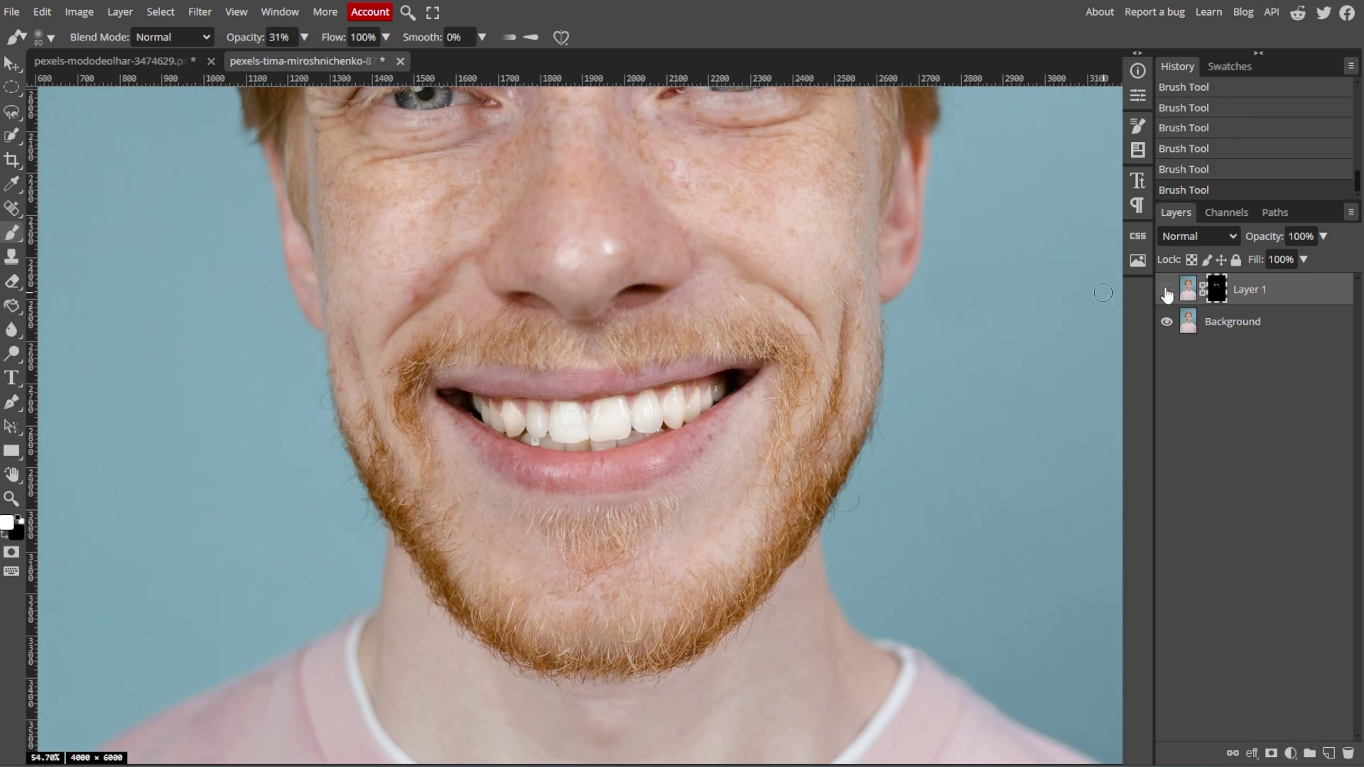
scroll(1166, 294, "up", 4)
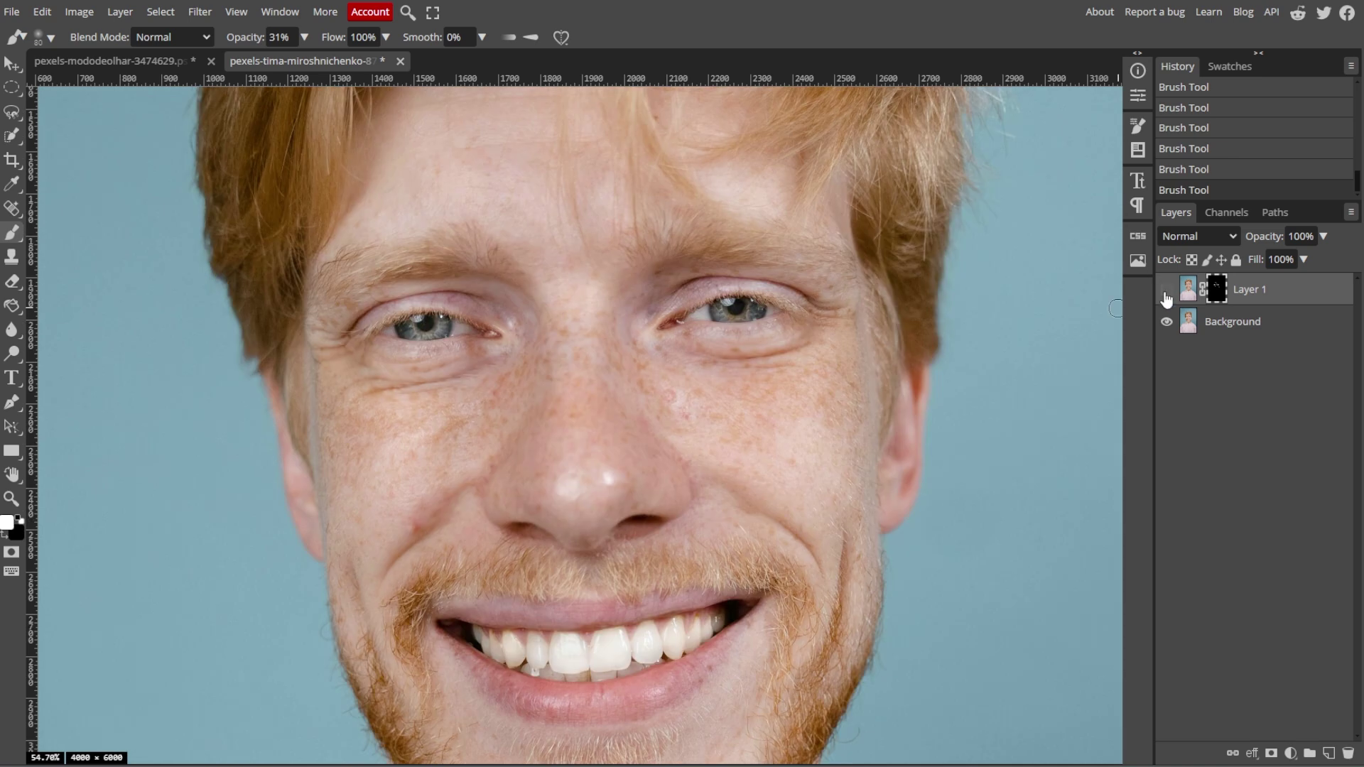
key("ctrl+0")
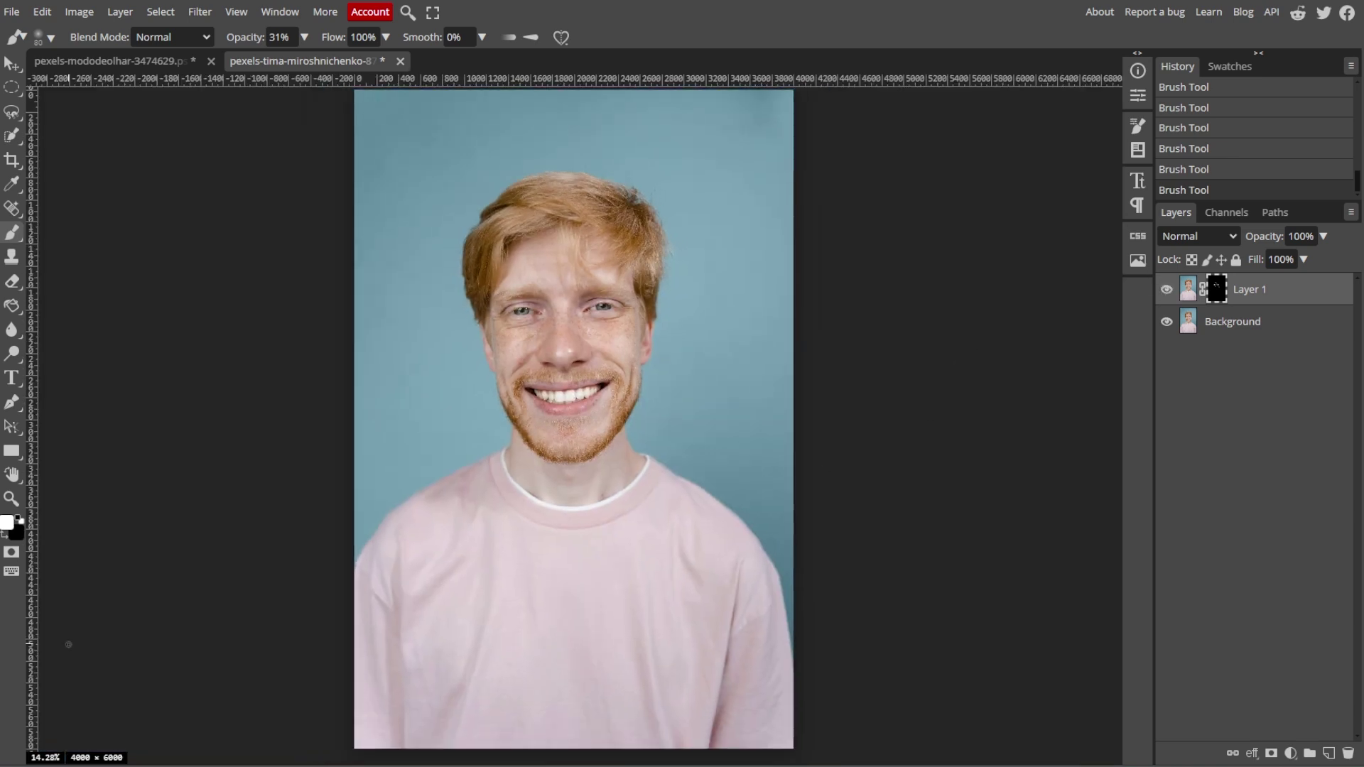
- Apply a Brightness/Contrast adjustment to the Background layer with brightness 5 and contrast 13
left_click(1298, 328)
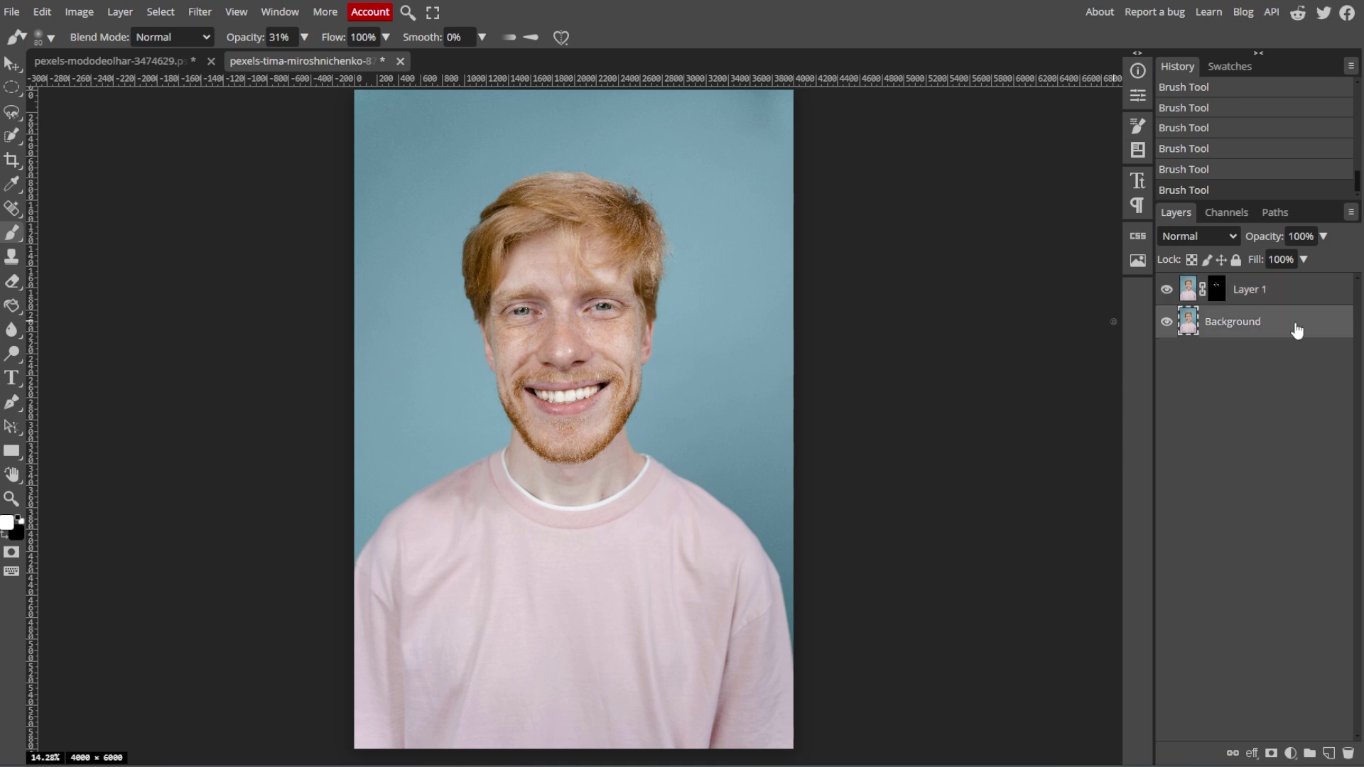
left_click(85, 17)
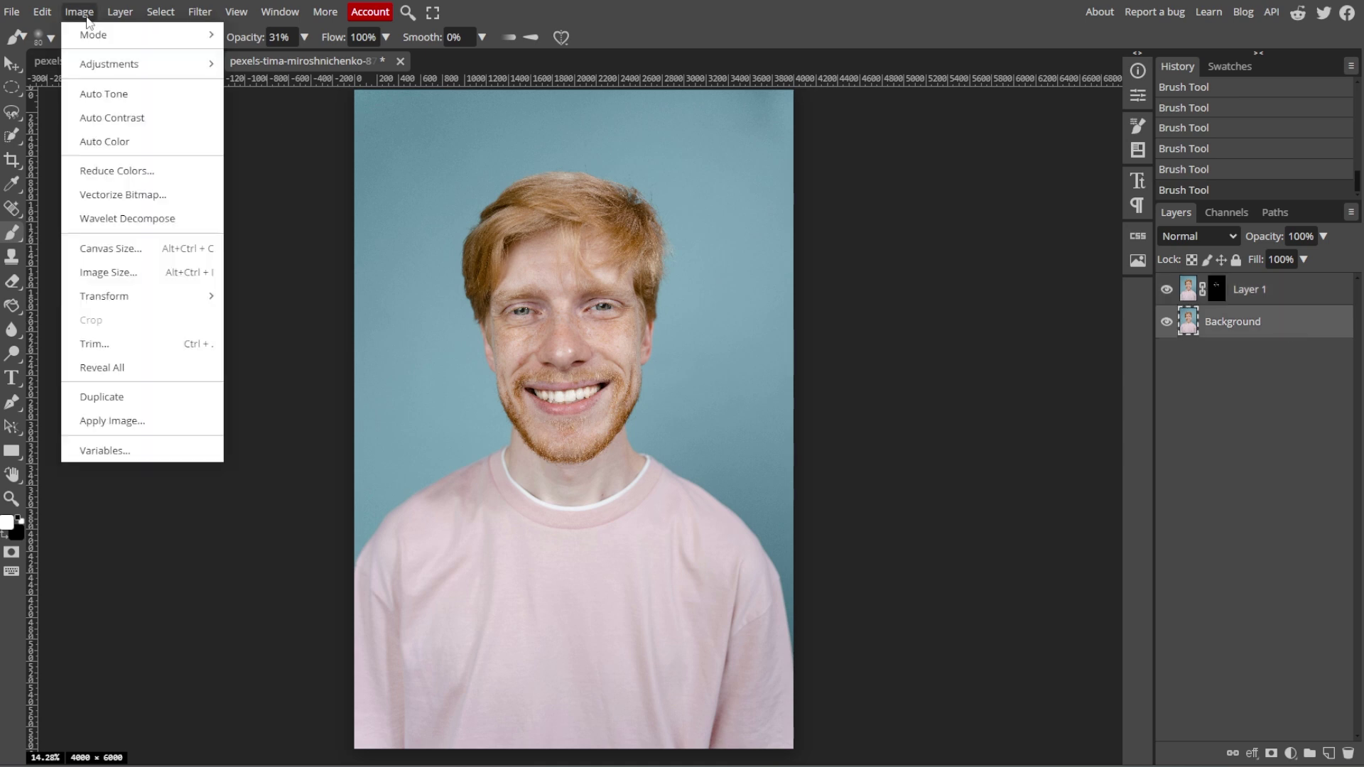
mouse_move(85, 64)
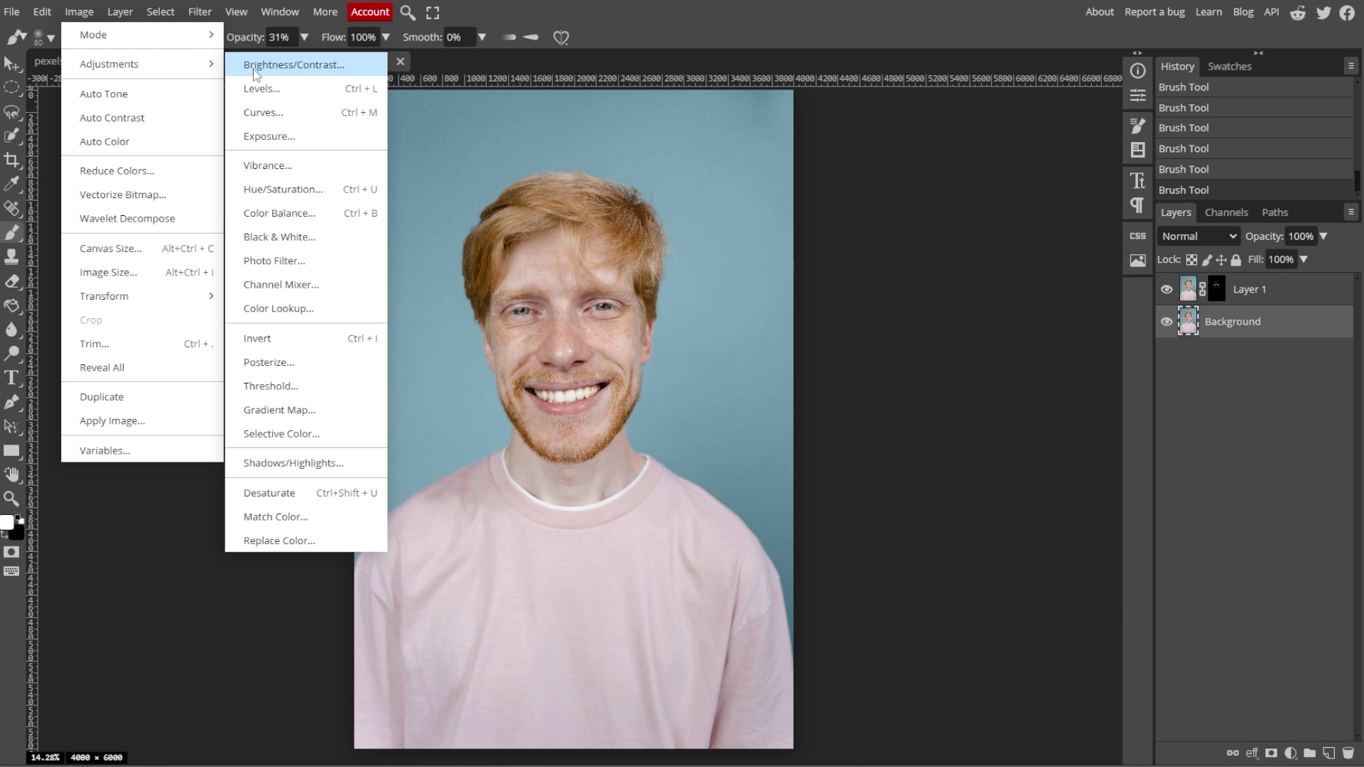
left_click(255, 71)
left_click(257, 181)
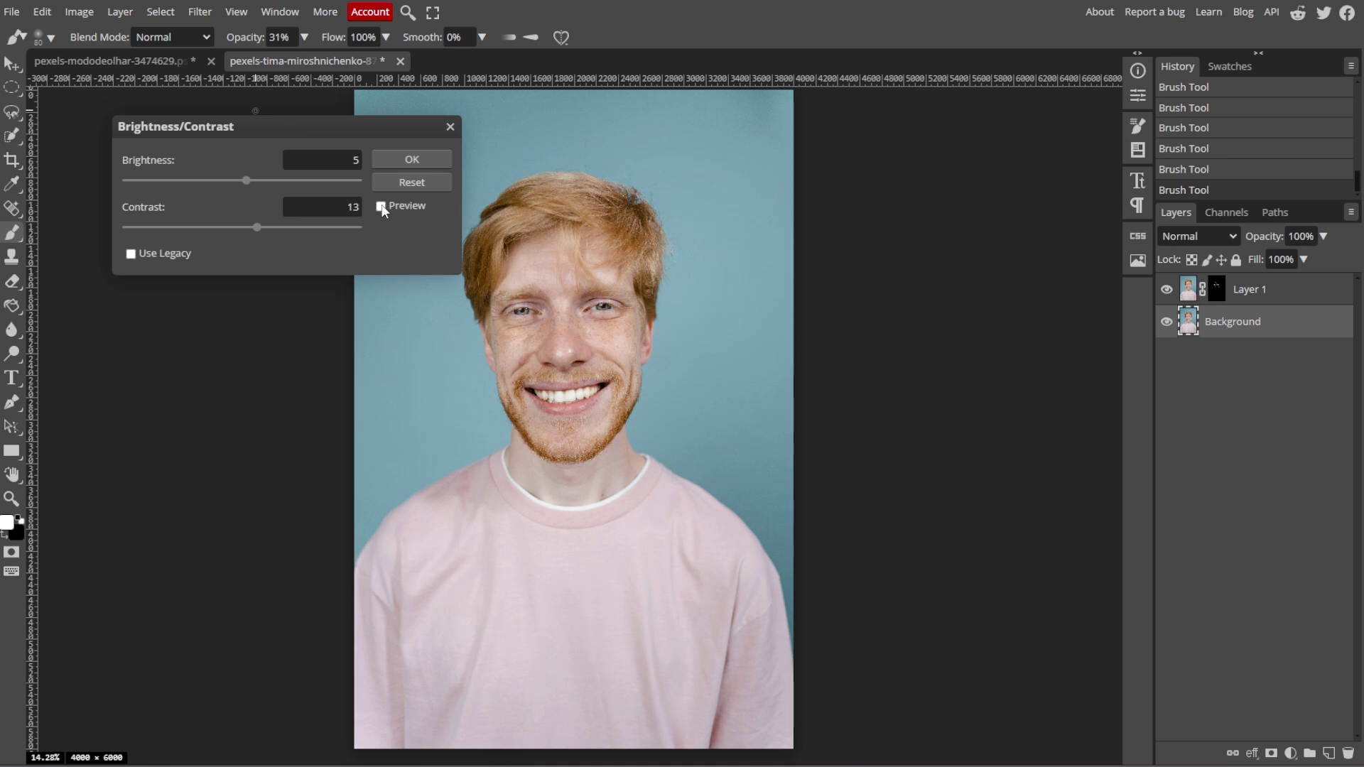
left_click(409, 162)
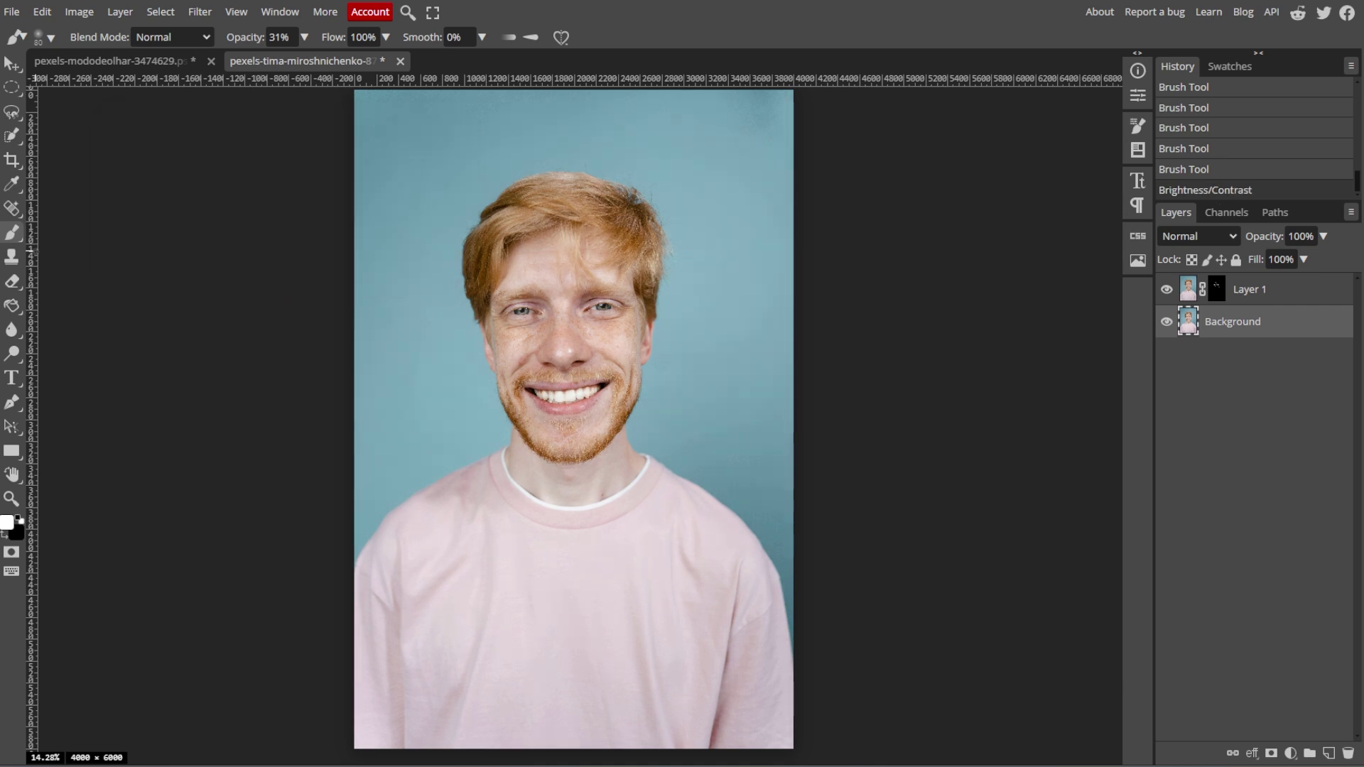
- Start an Unsharp Mask on the Background layer with an amount of 50% and a radius of 1
left_click(199, 12)
mouse_move(221, 355)
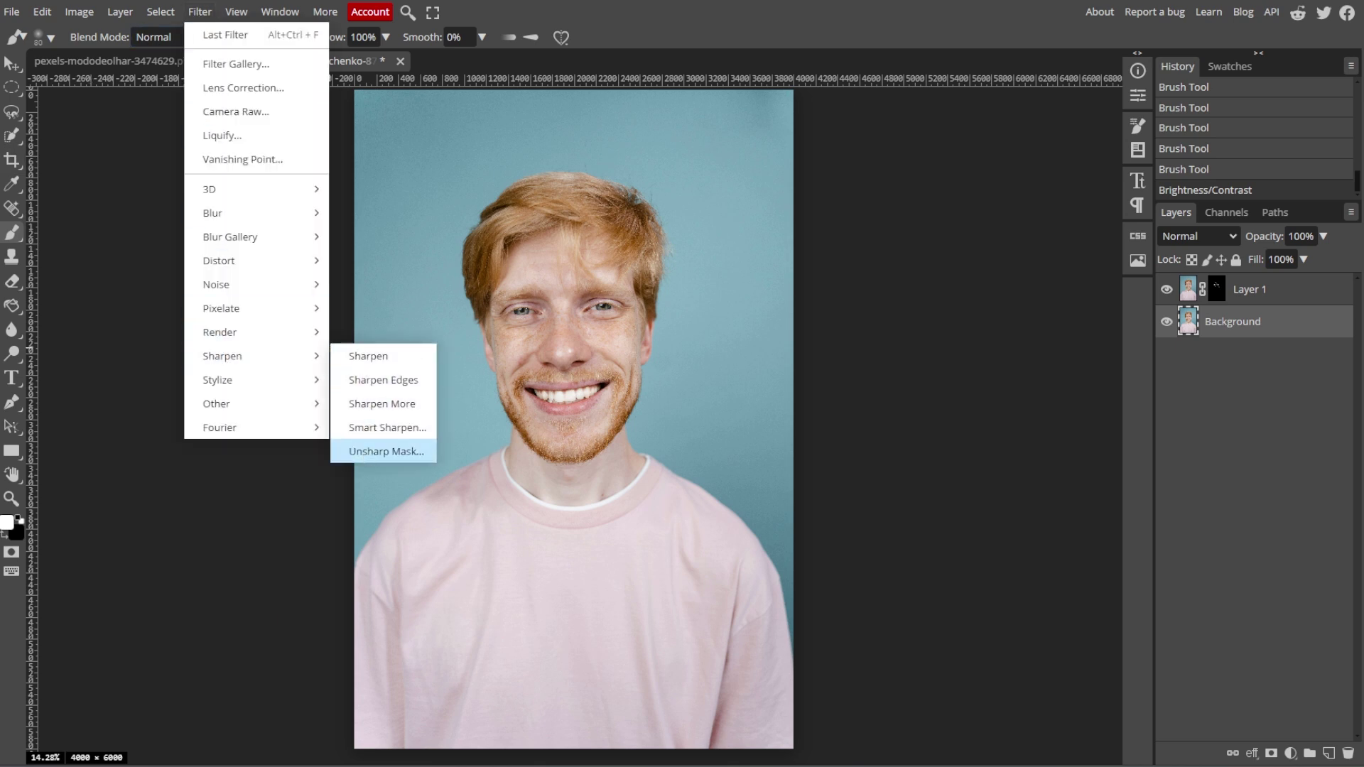
left_click(386, 451)
type("150")
key("Return")
left_click(349, 206)
type("1")
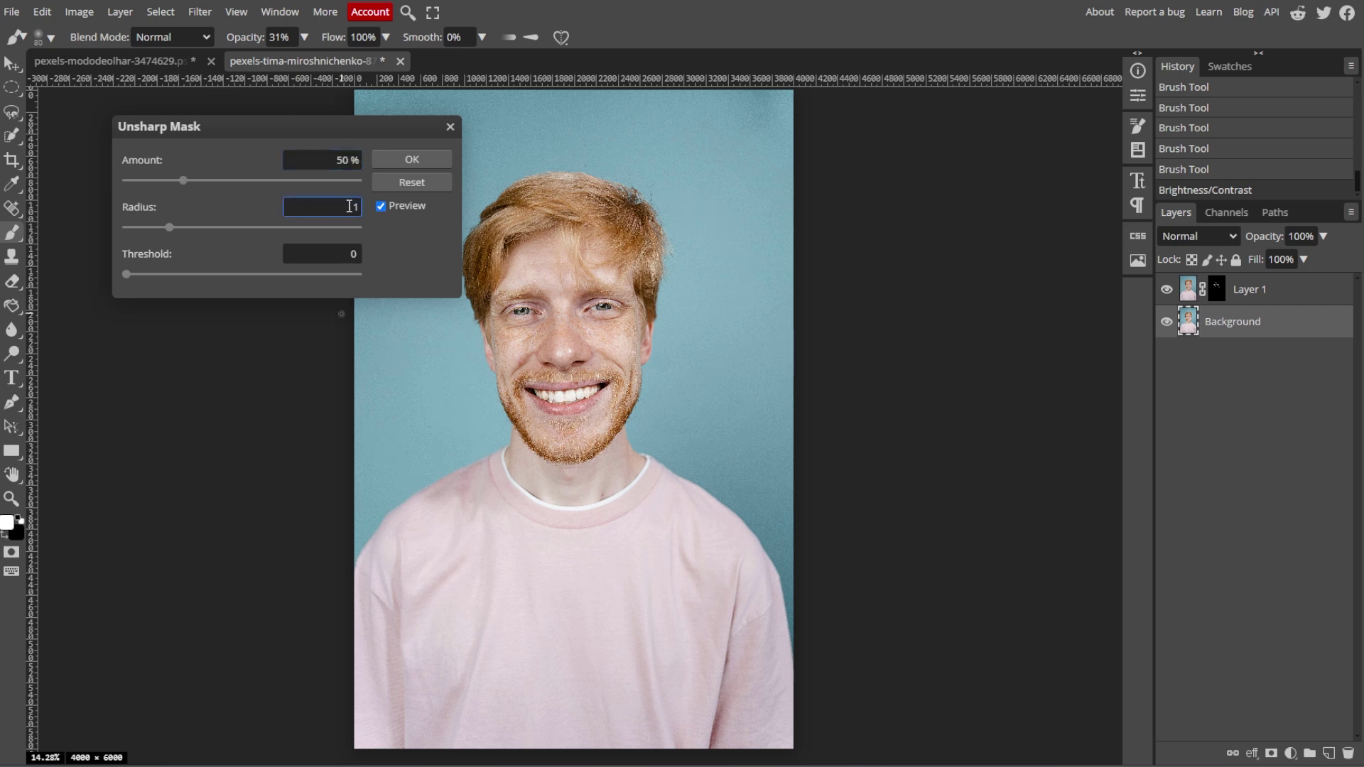
key("Tab")
key("Return")
- Set the Unsharp Mask radius to 2, apply the sharpening and compare the portrait with and without it
left_click(345, 209)
type("2")
key("Return")
left_click(382, 206)
left_click(437, 160)
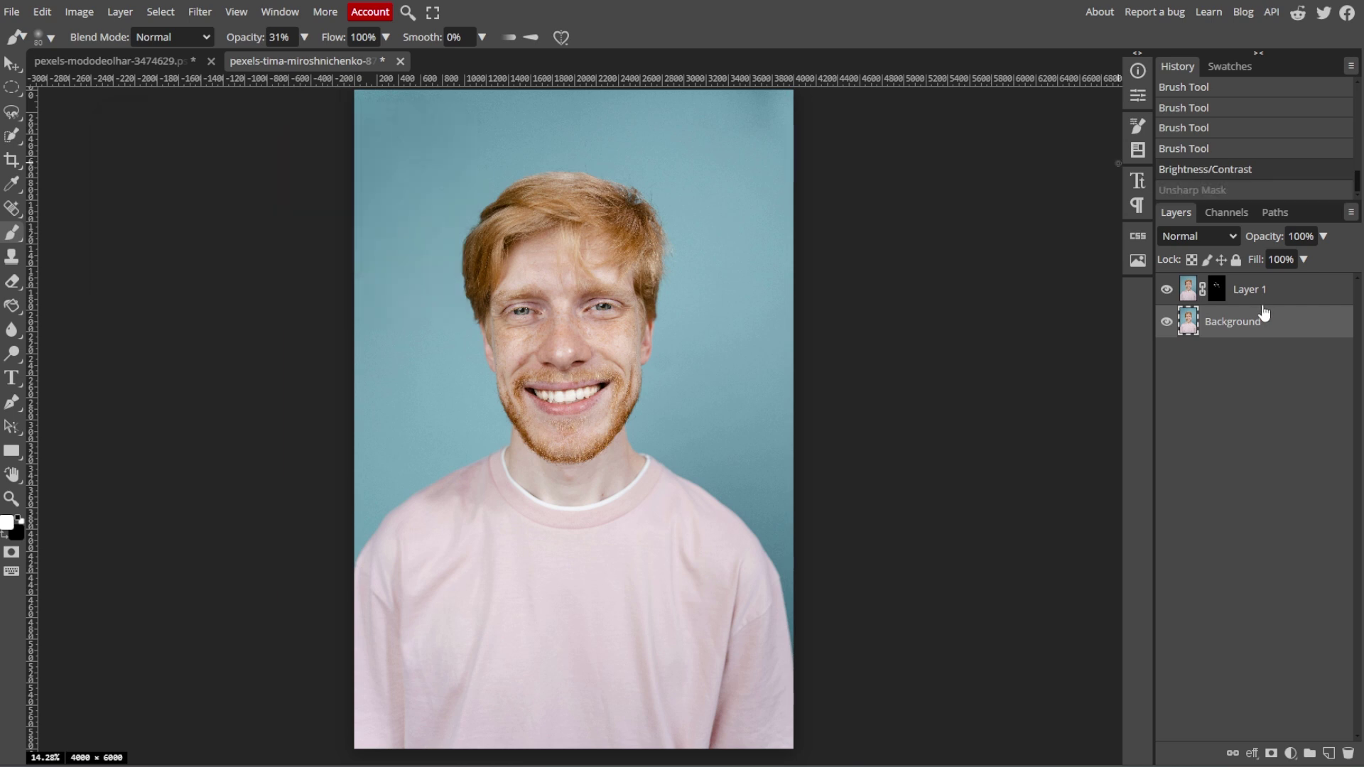
left_click(1233, 190)
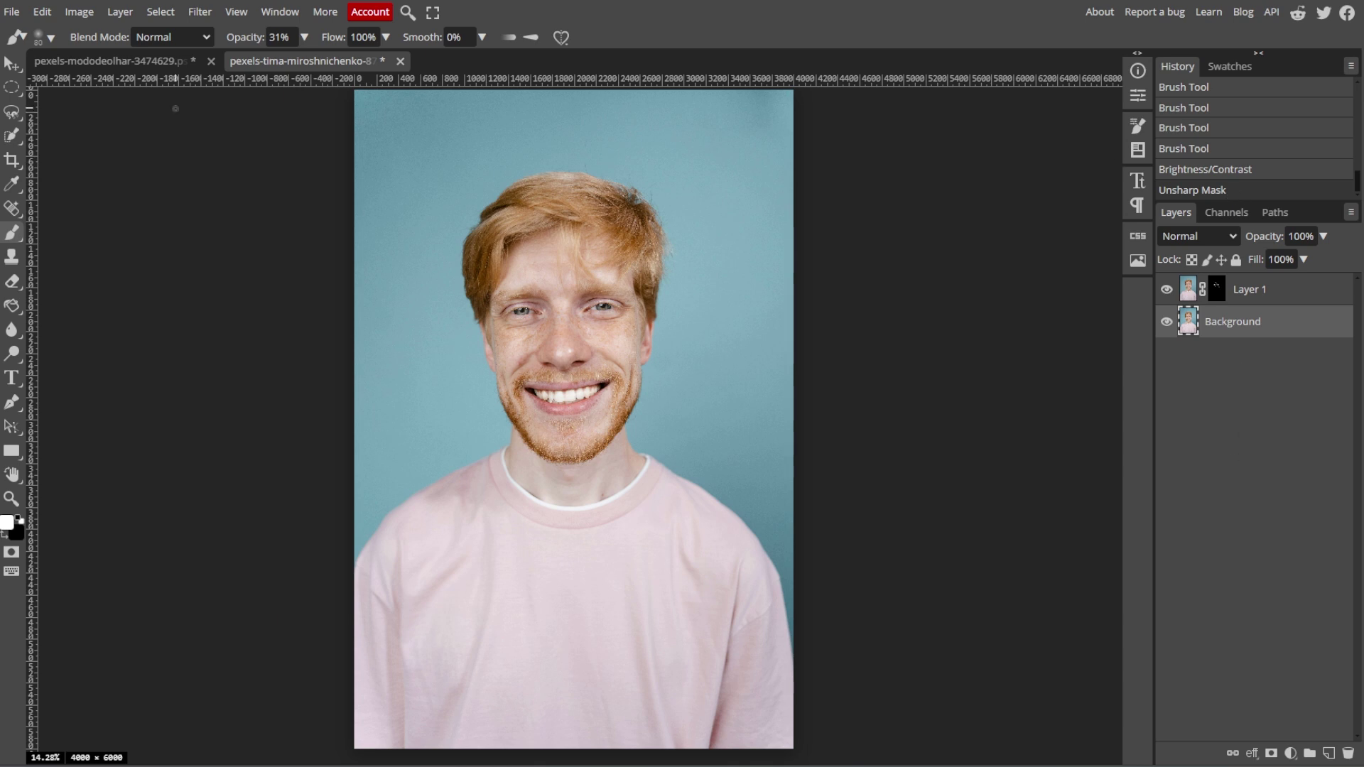
- Start exporting the retouched portrait as a PNG and inspect the face in the export preview
left_click(11, 12)
mouse_move(46, 245)
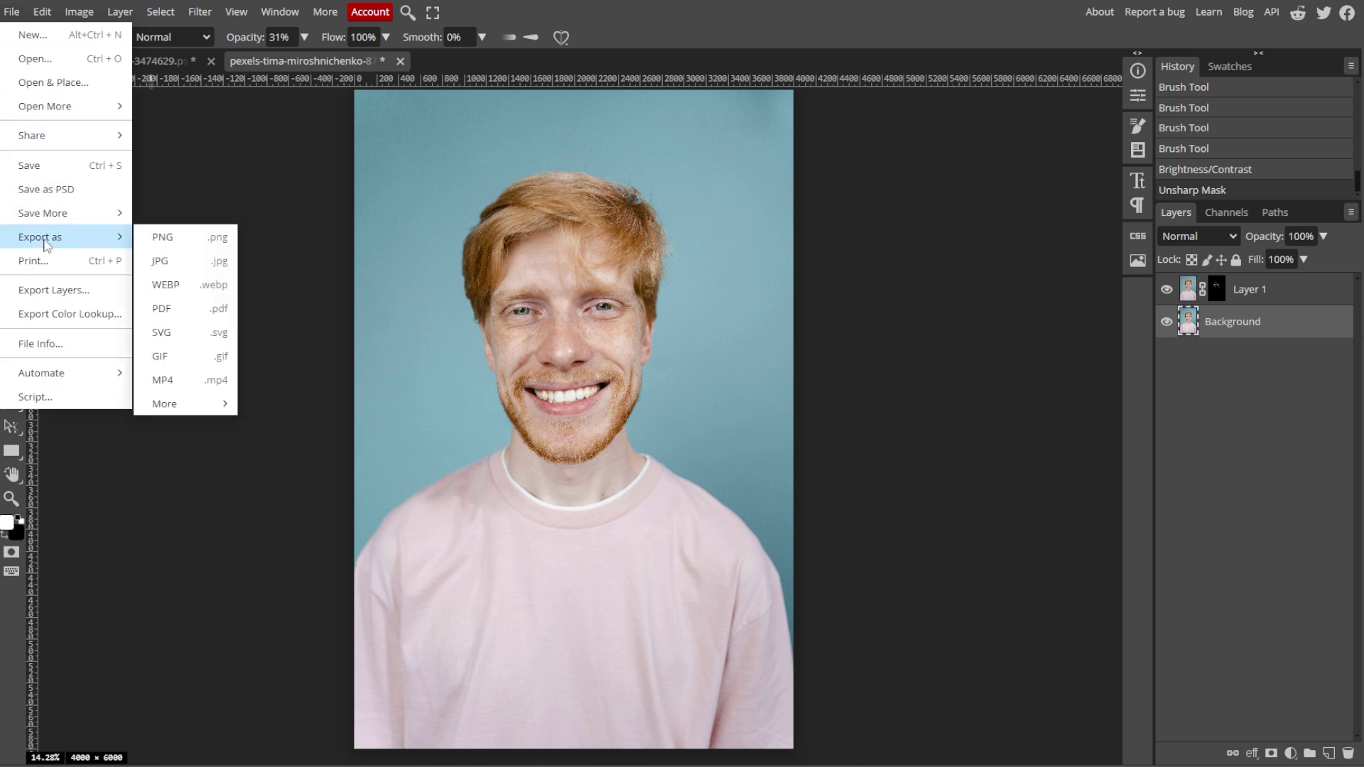
left_click(176, 247)
scroll(297, 335, "down", 5)
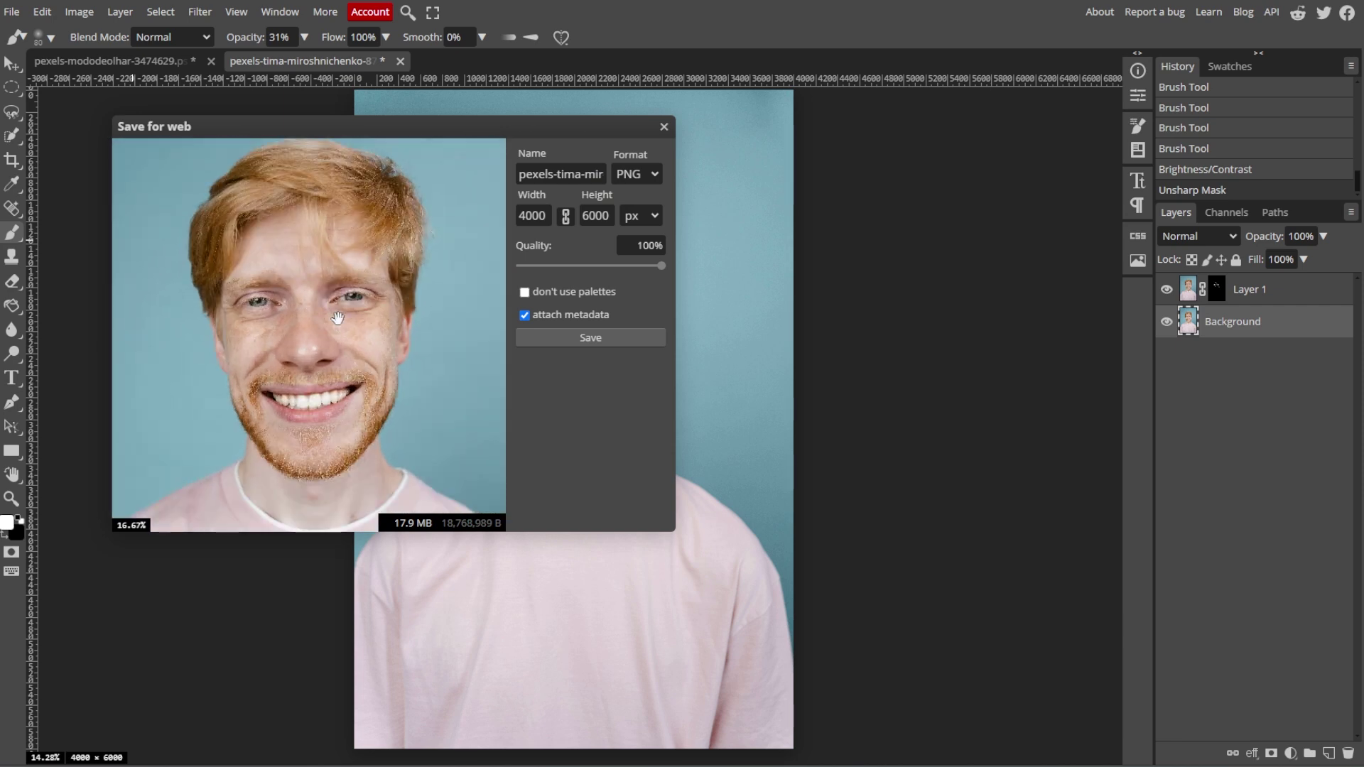
scroll(323, 312, "up", 1)
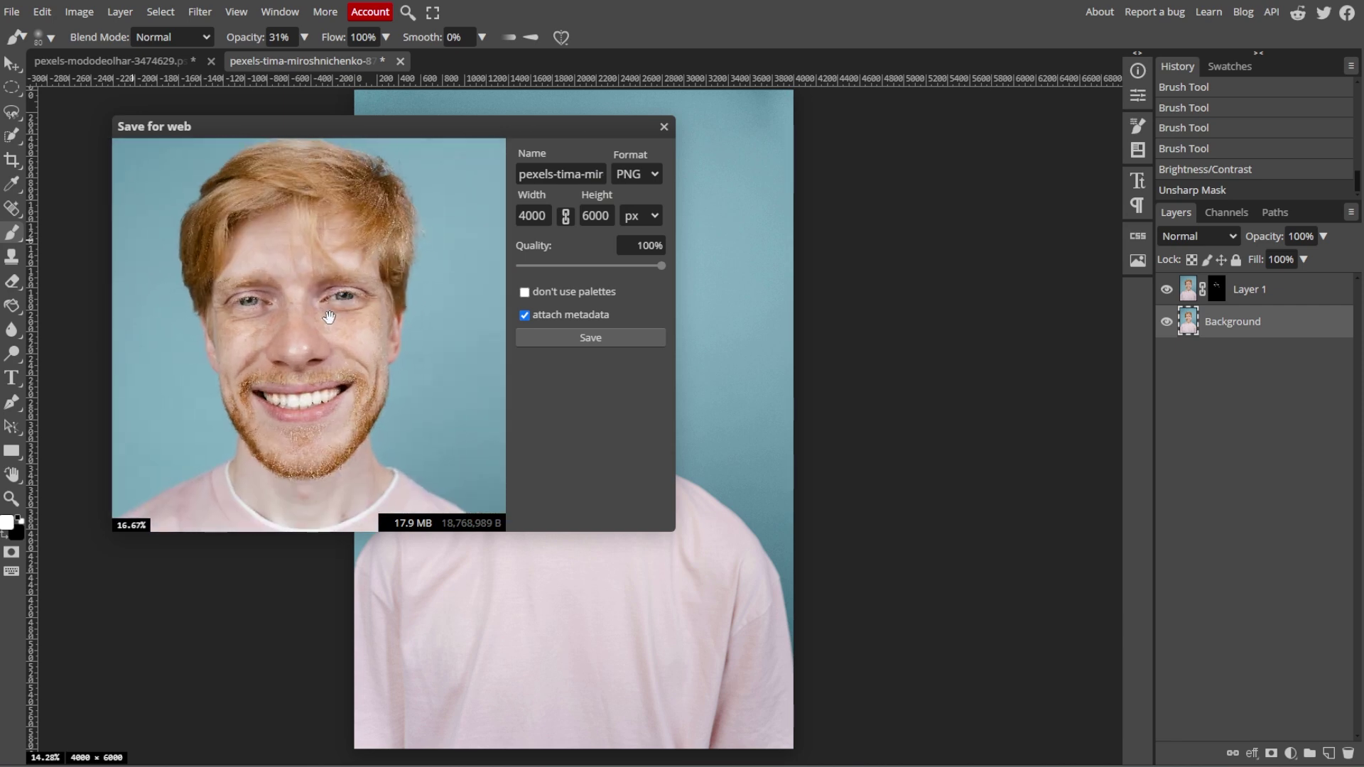